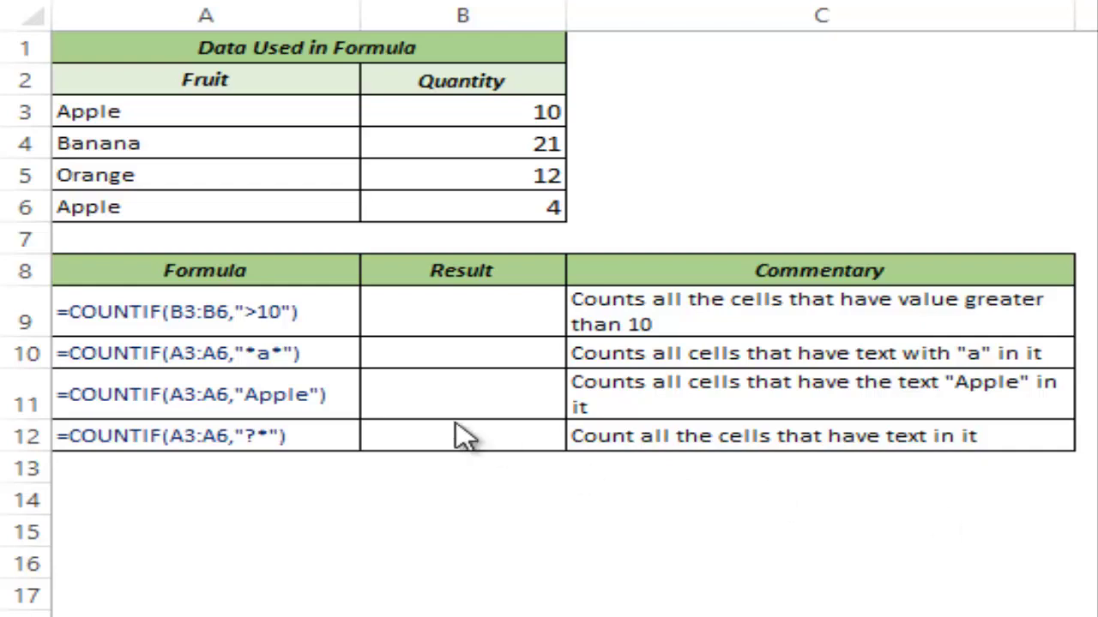
Enter =COUNTIF(B3:B6,">10") in B9, returning 2
left_click(431, 303)
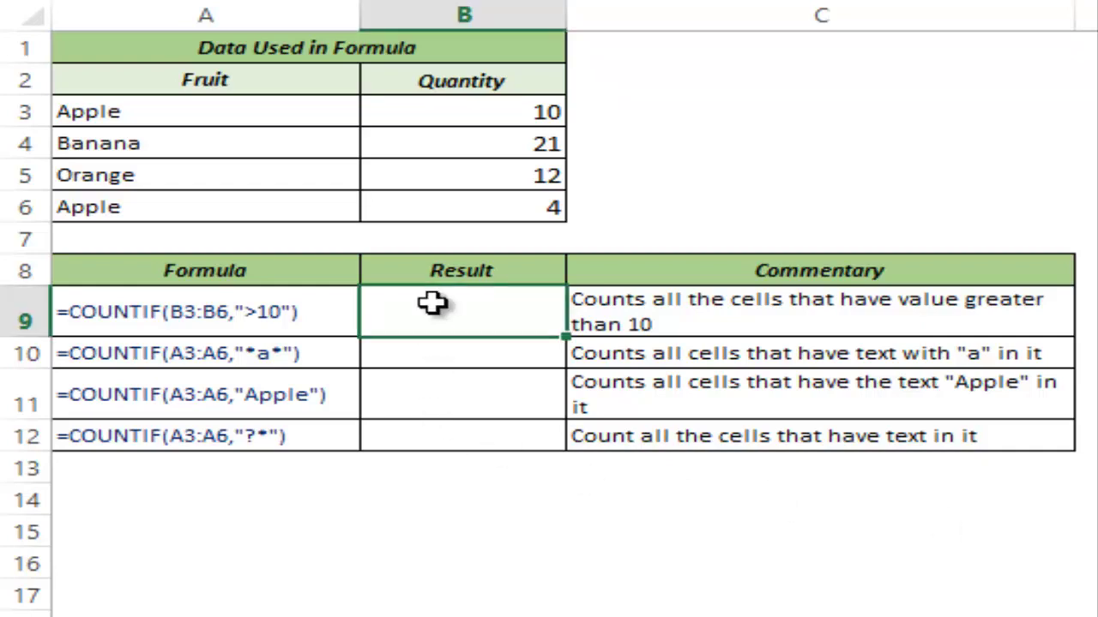
double_click(431, 303)
type("=count")
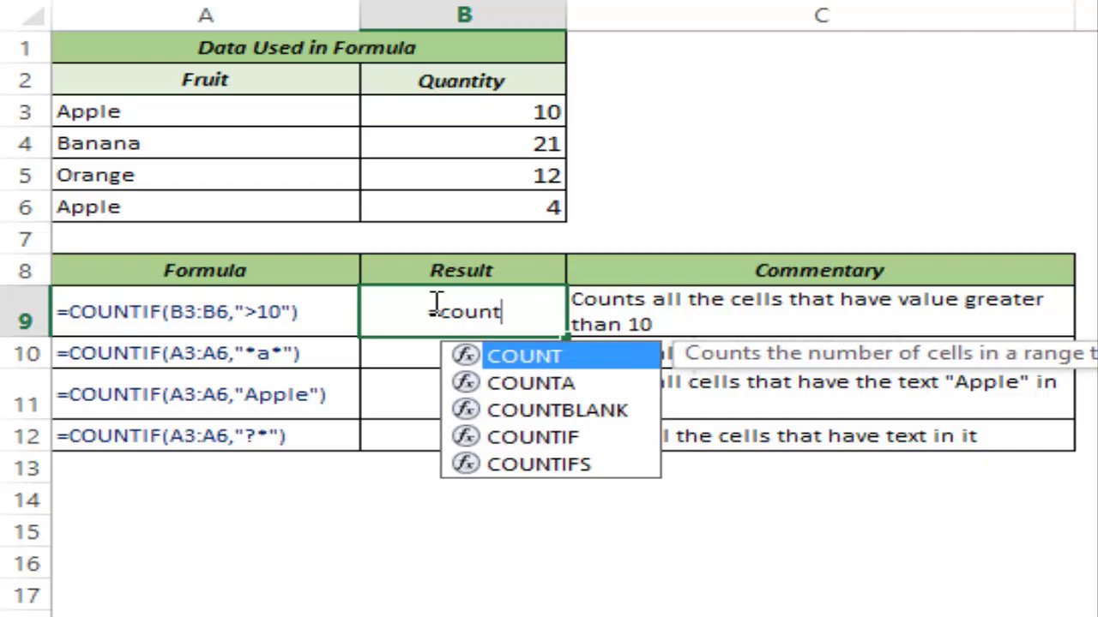
type("if")
key("Tab")
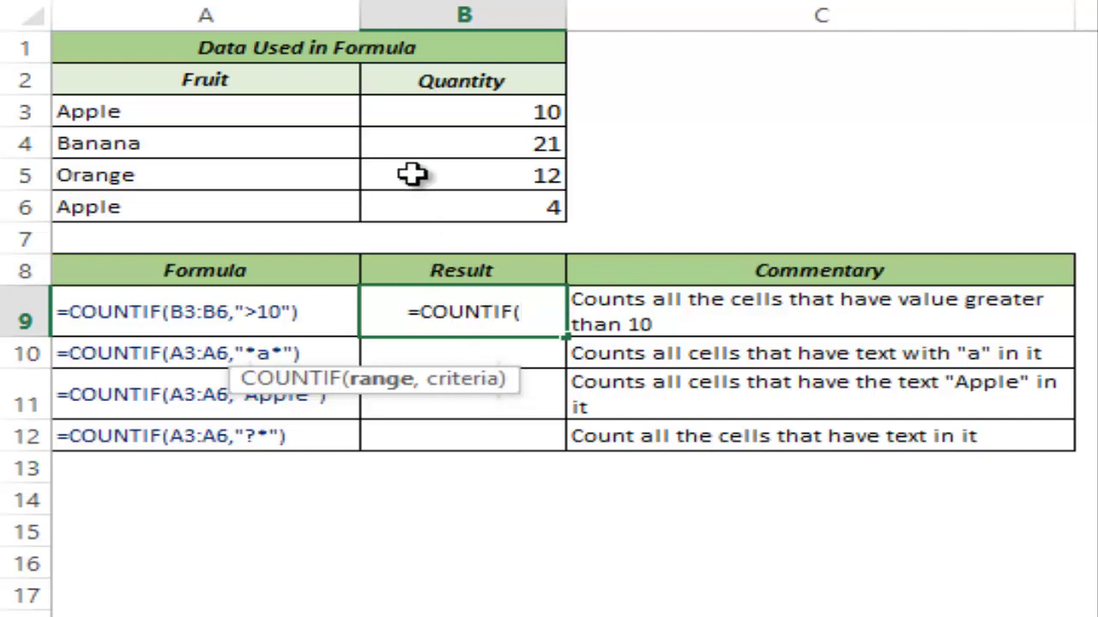
left_click_drag(435, 109, 438, 197)
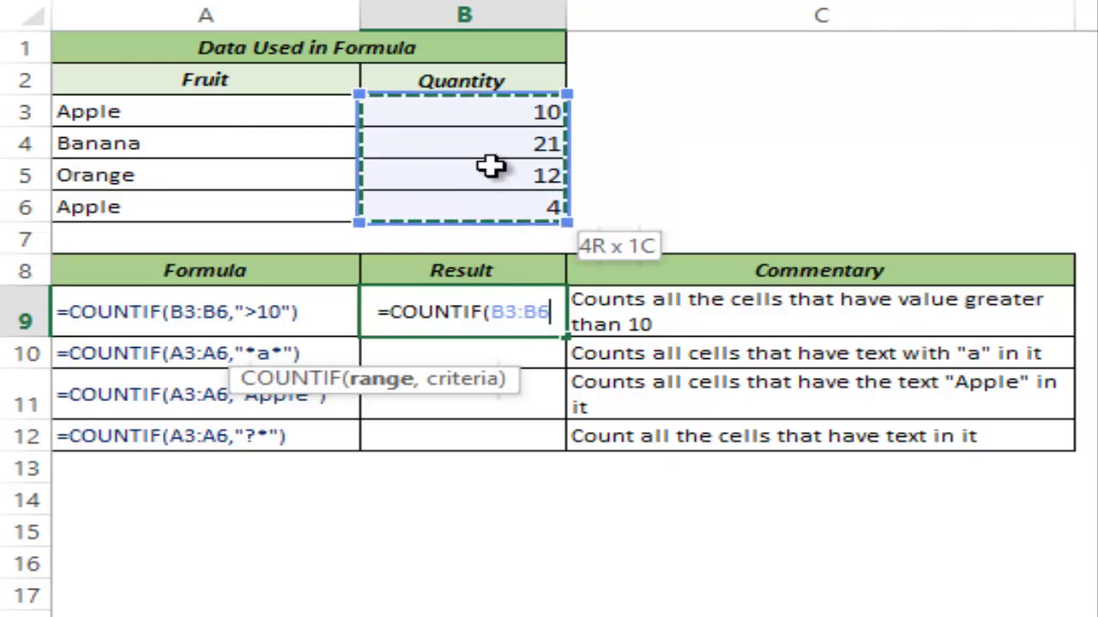
type(",")
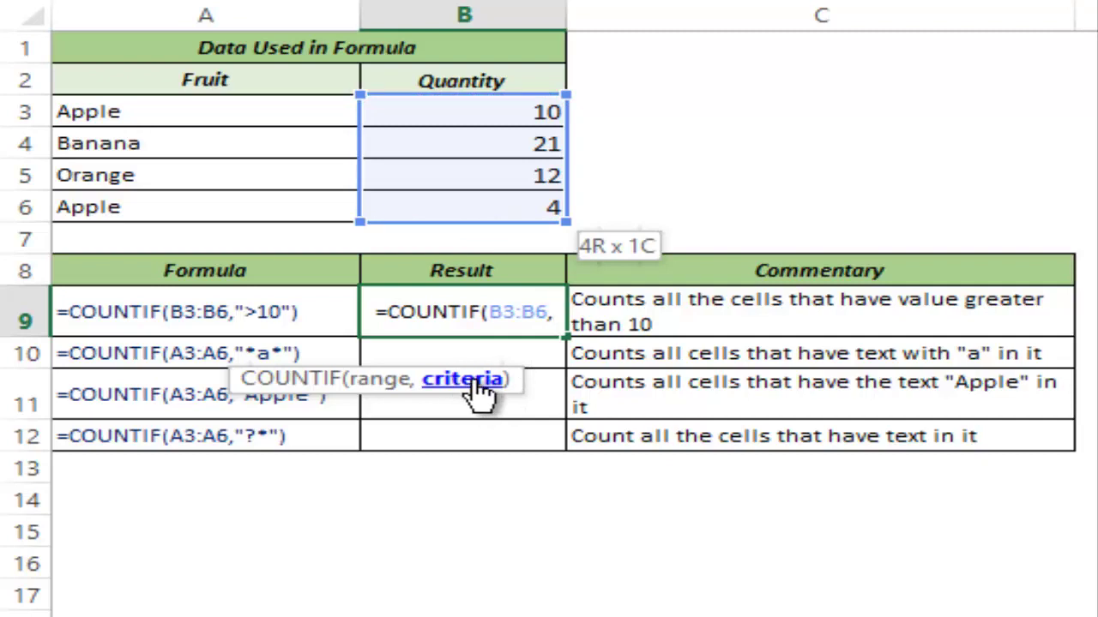
type("\"")
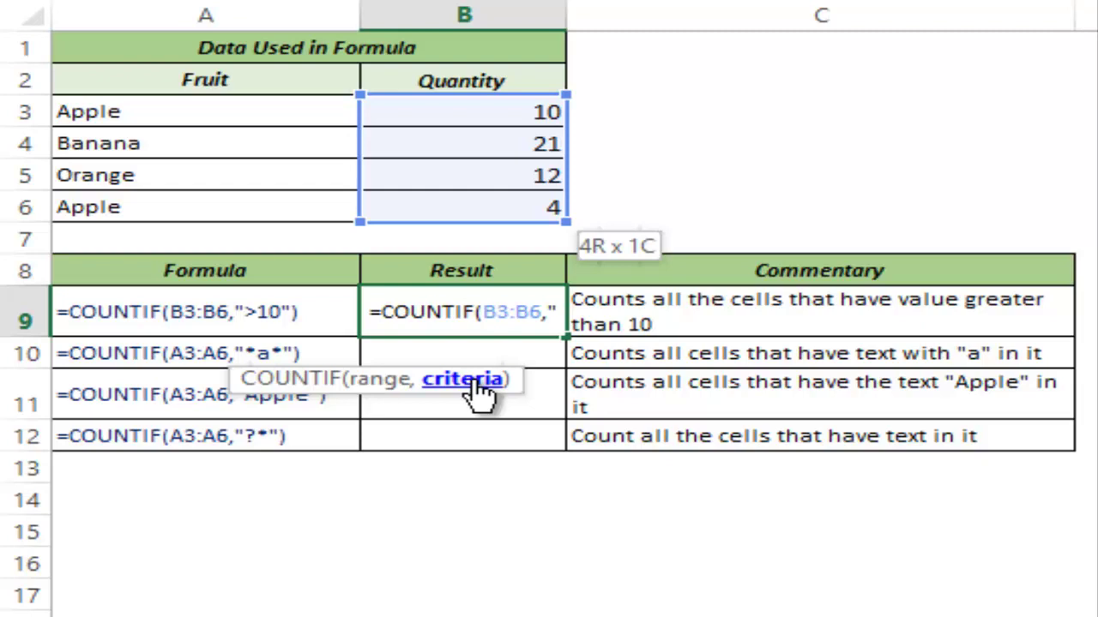
type(">10")
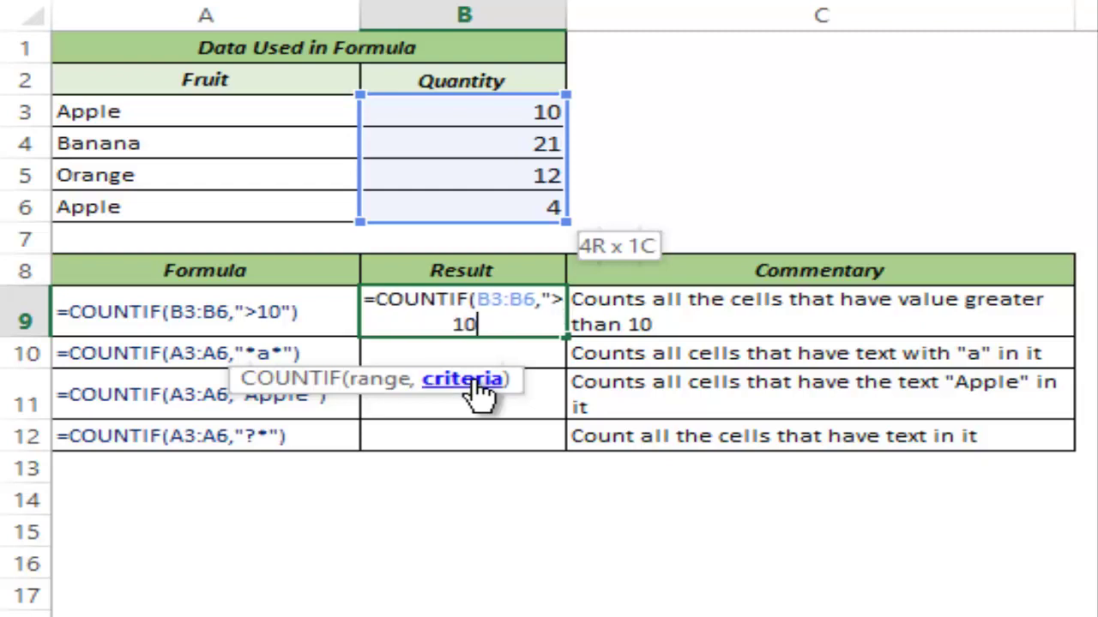
type("\")")
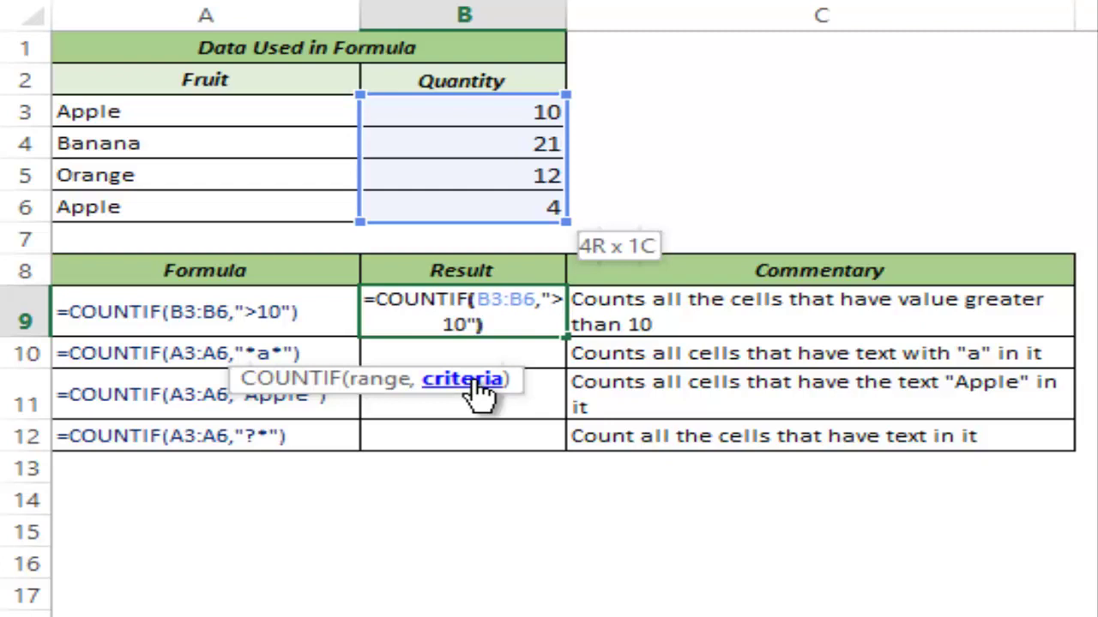
key("ctrl+Return")
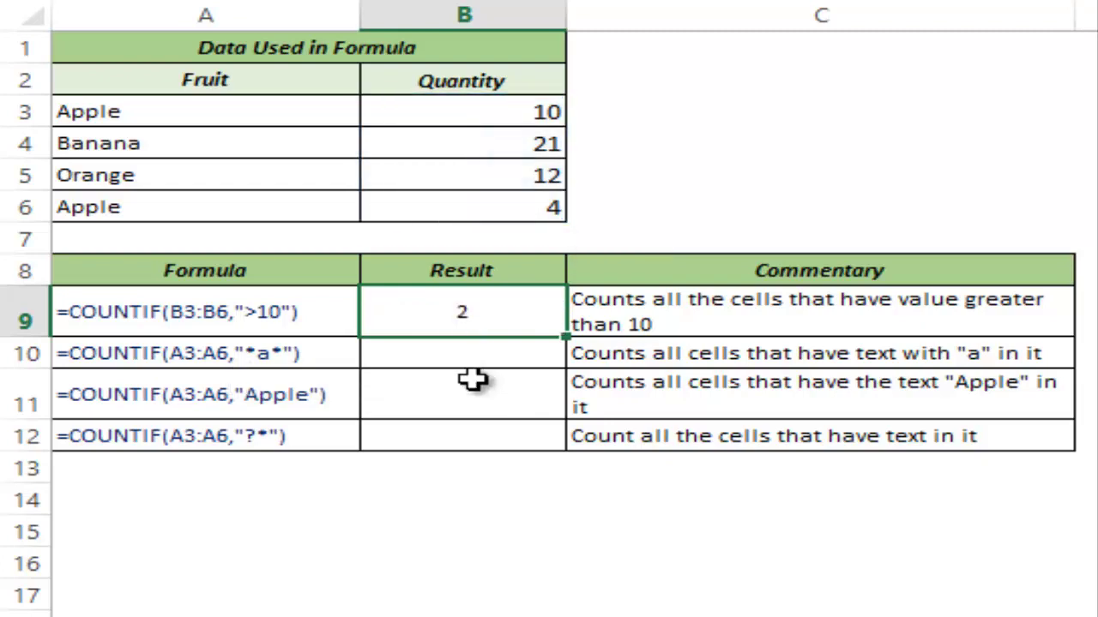
Review the quantities in B3:B6, pointing out the two above 10 (21 and 12)
left_click_drag(463, 120, 463, 206)
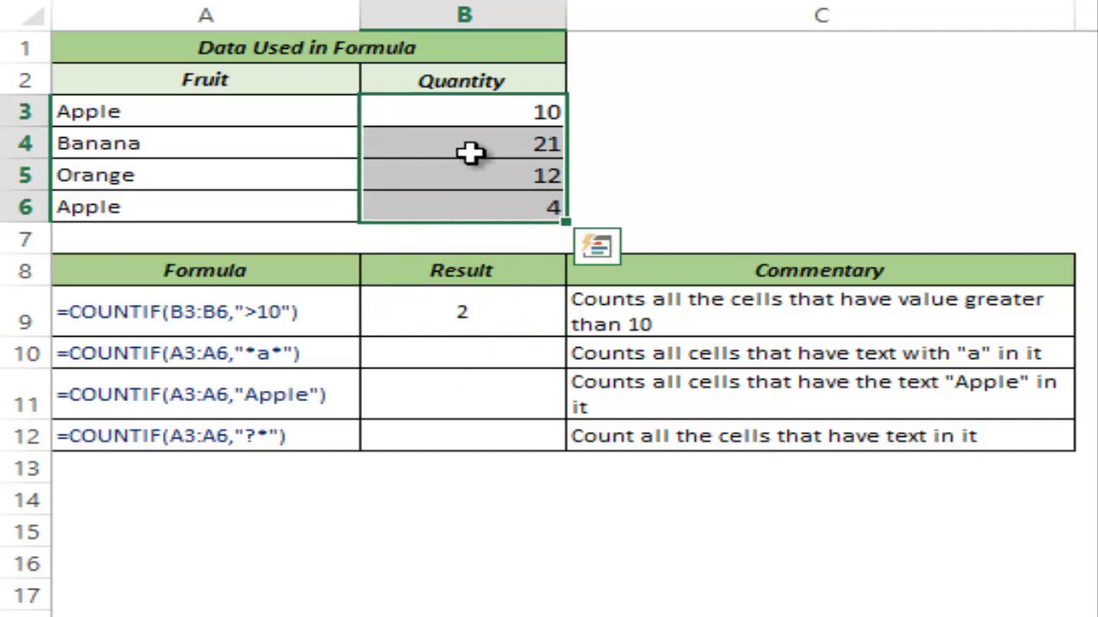
left_click(473, 149)
left_click(475, 173)
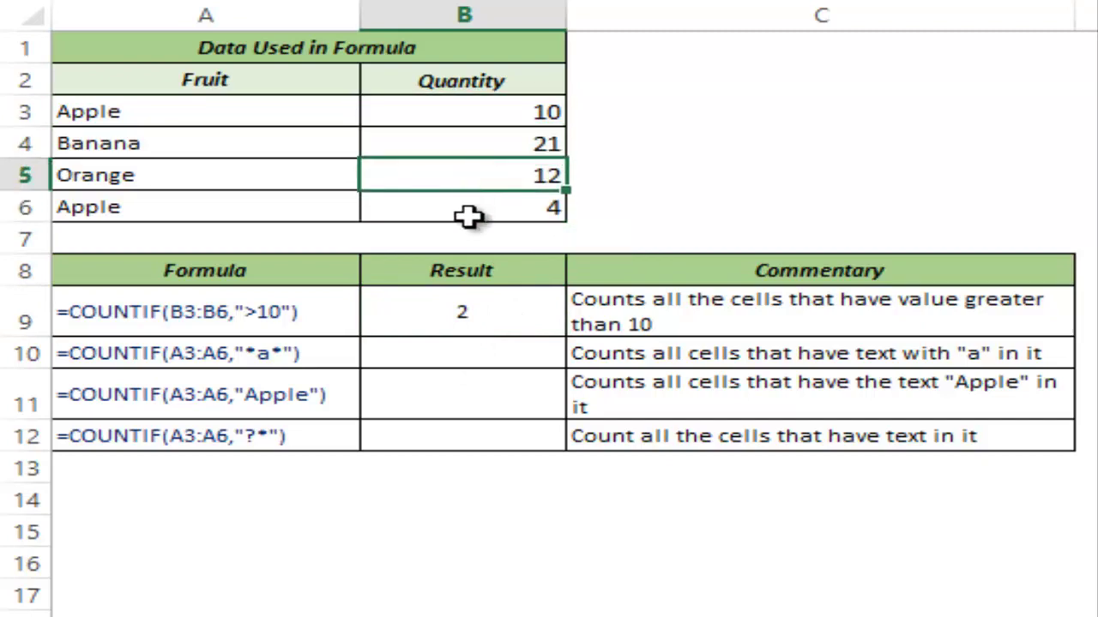
left_click(471, 352)
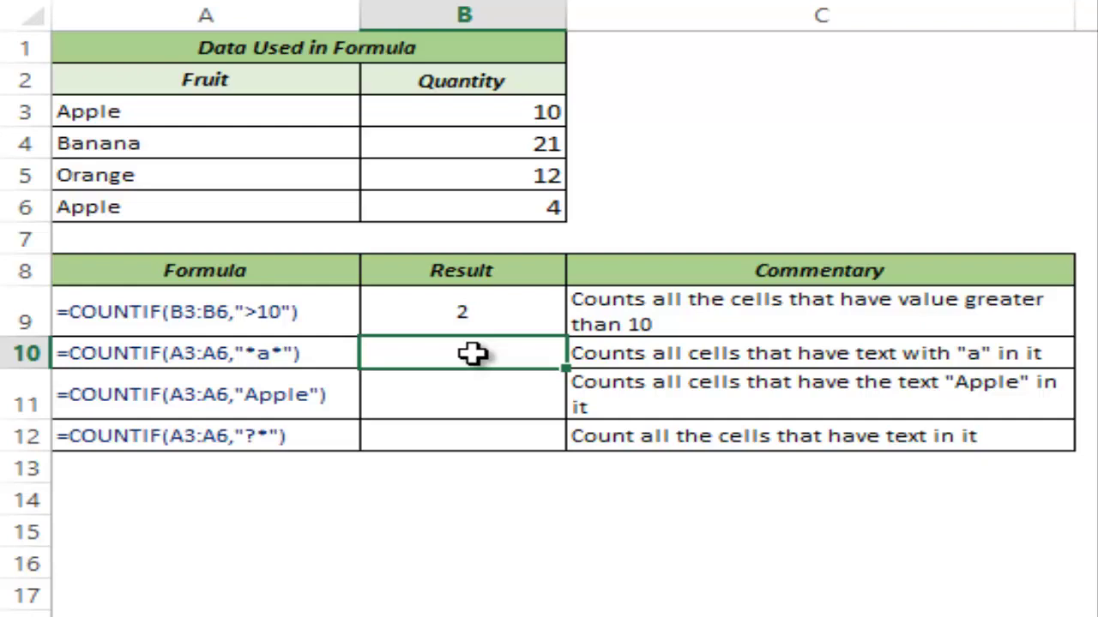
Enter =COUNTIF(A3:A6,"*a*") in B10 to count fruit names containing 'a'
type("=counti")
key("Tab")
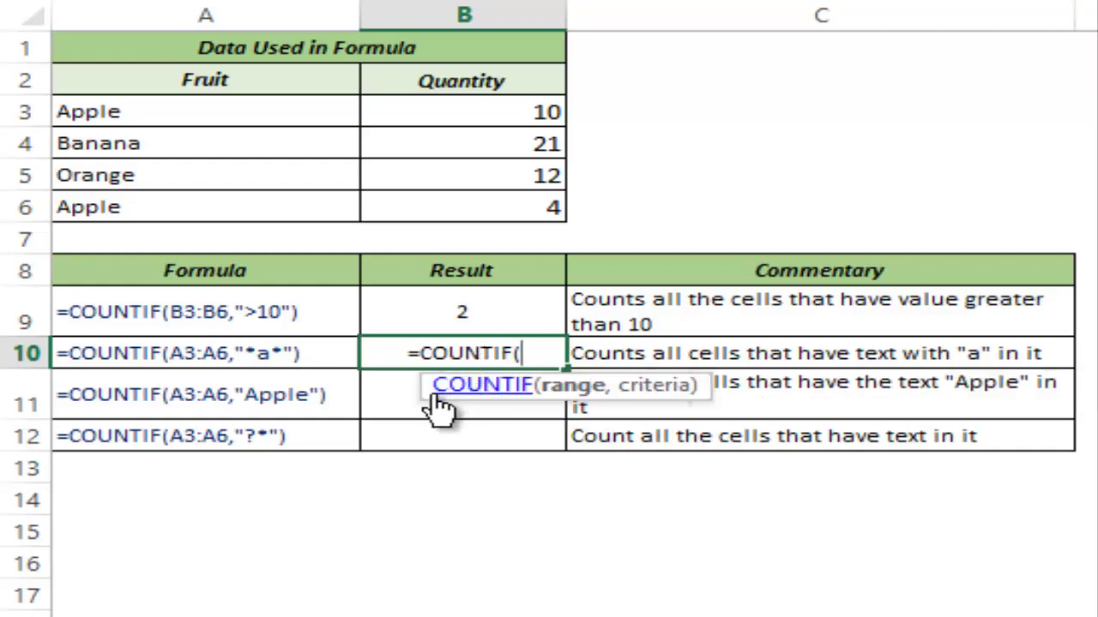
left_click_drag(431, 391, 306, 399)
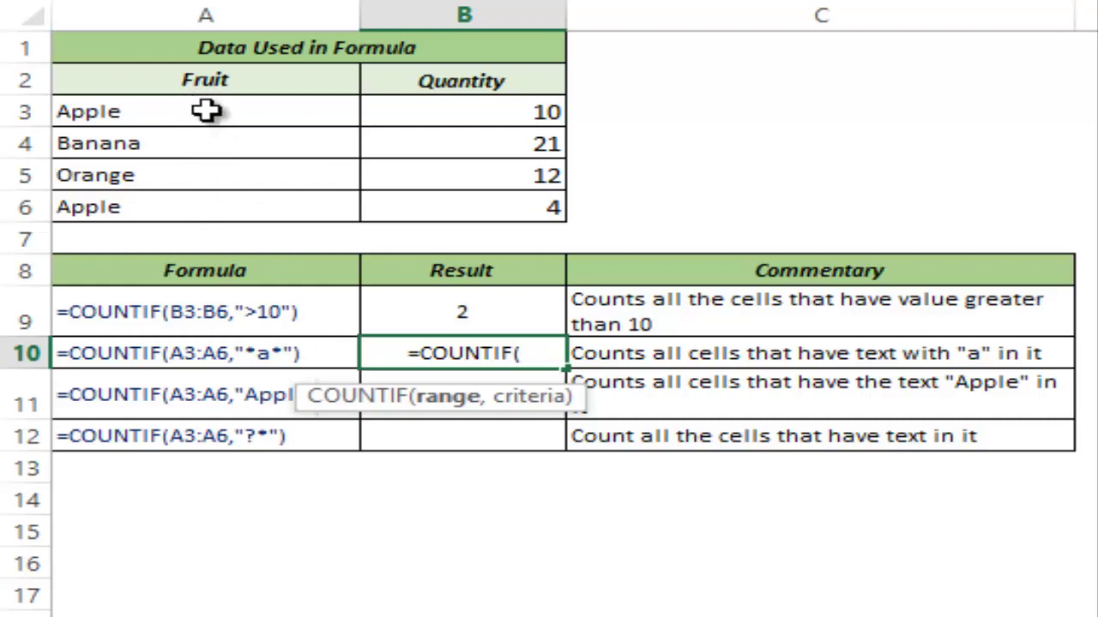
left_click_drag(205, 111, 210, 204)
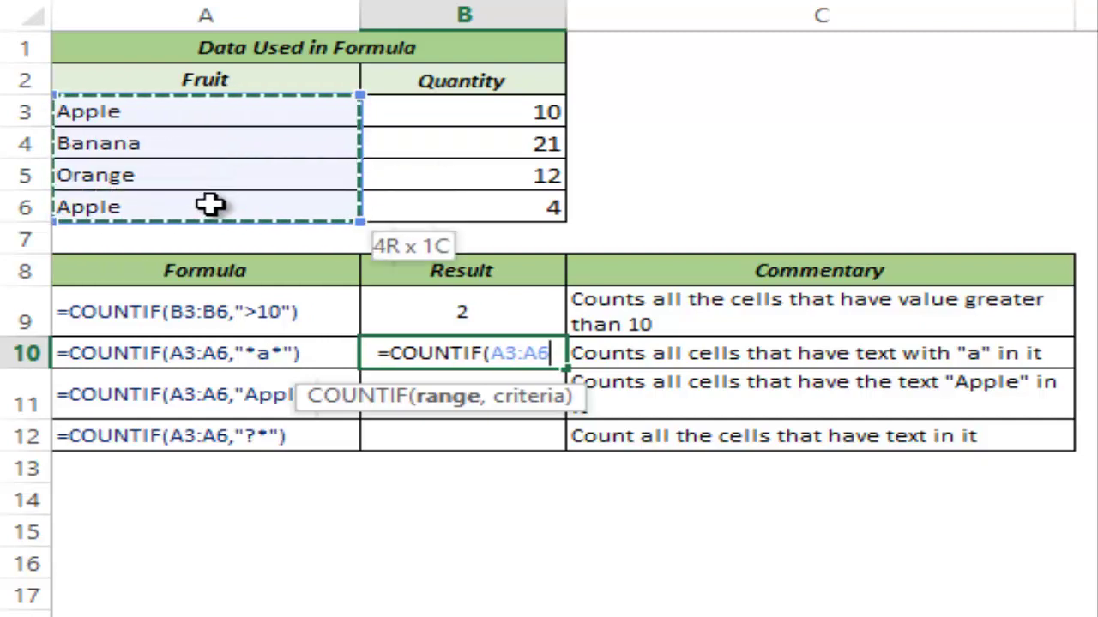
type(",")
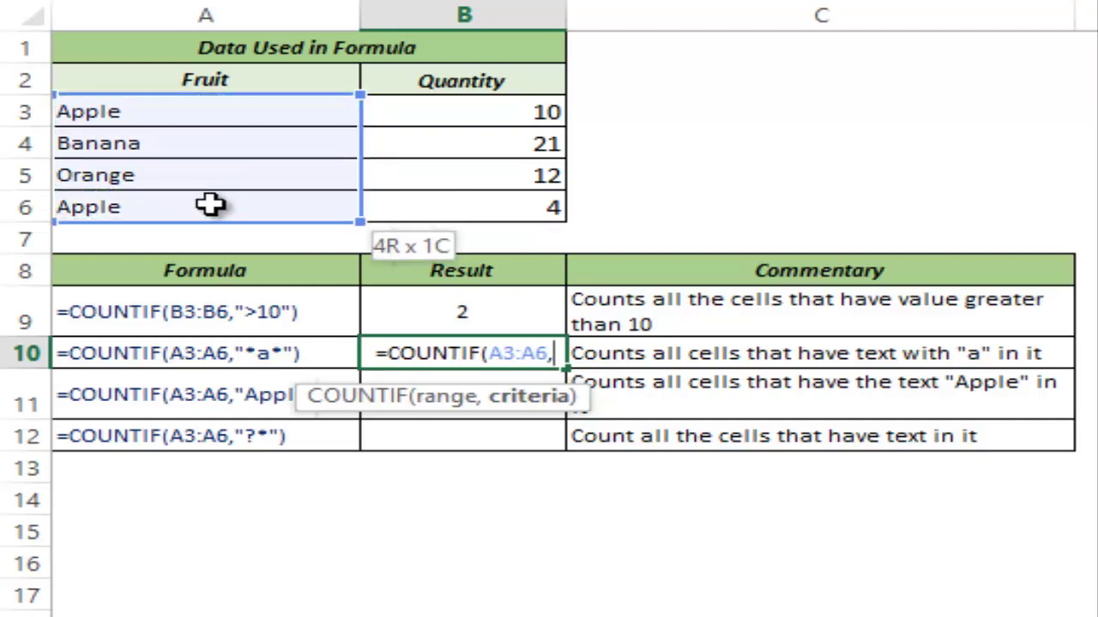
type("\"")
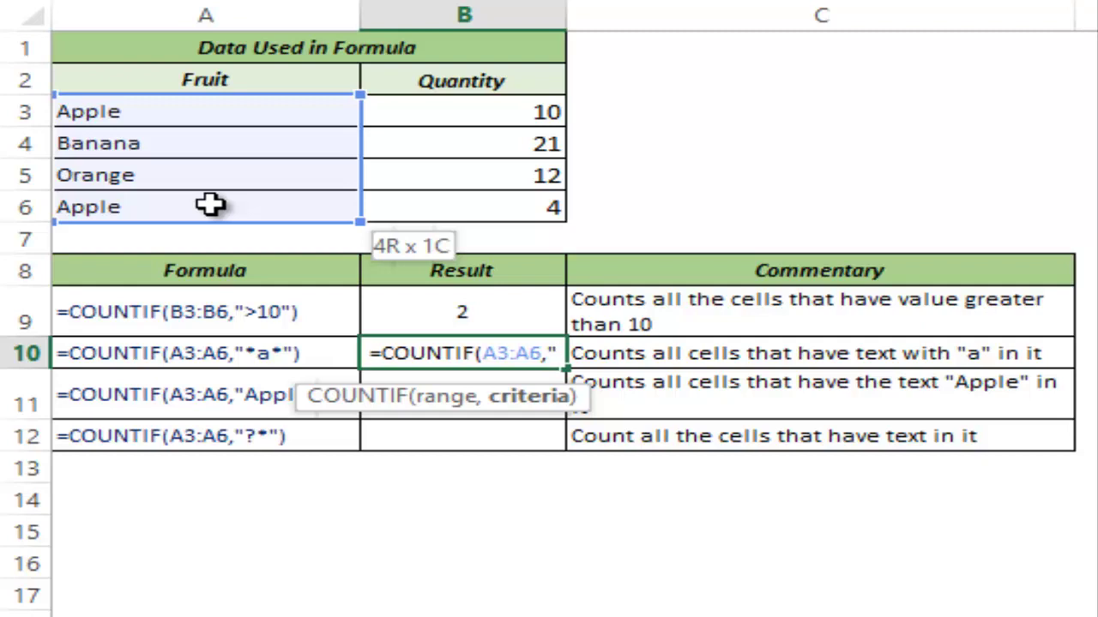
type("*a")
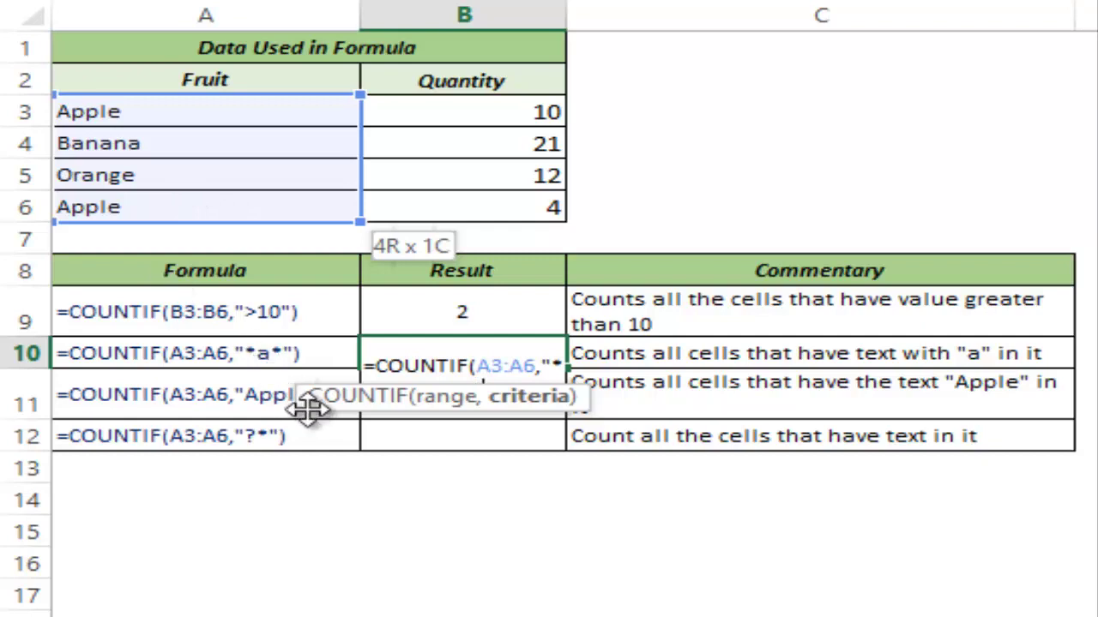
type("*\"")
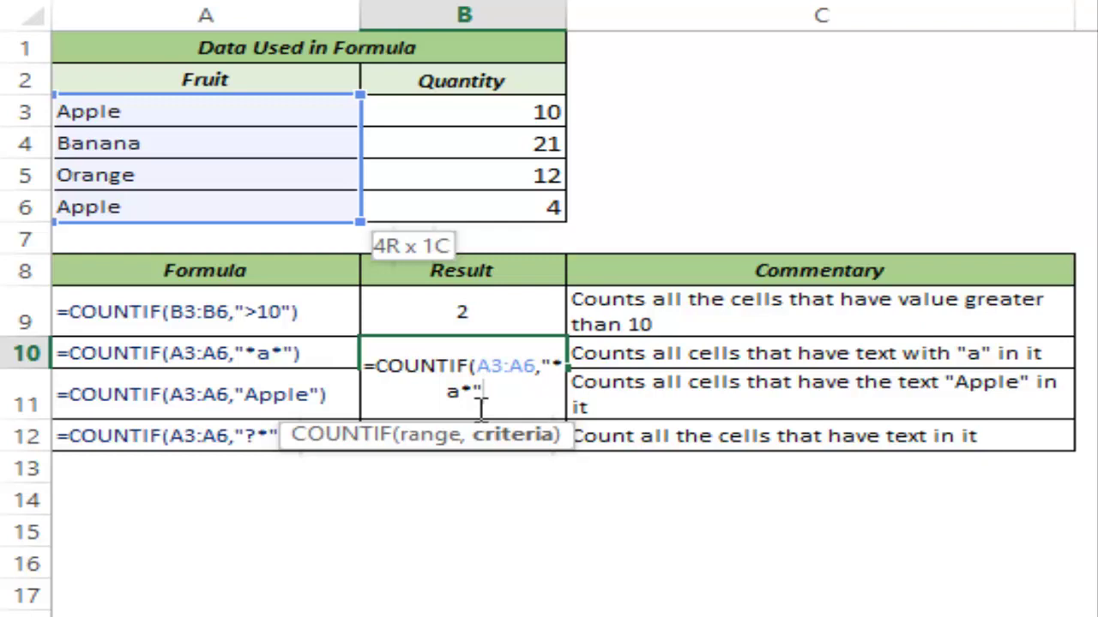
type(")")
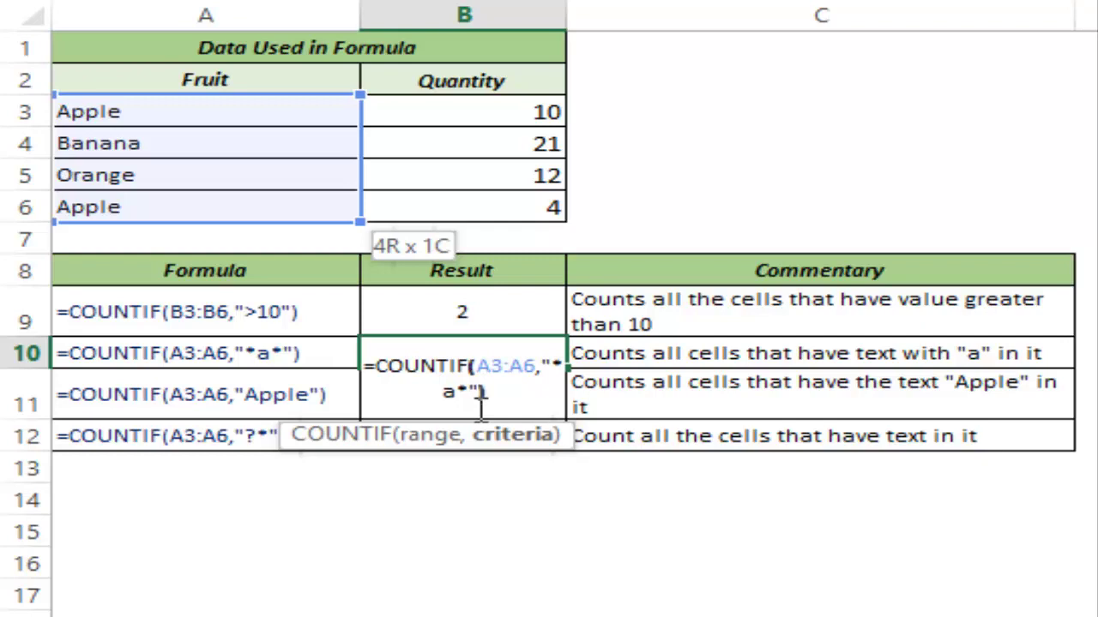
left_click(553, 364)
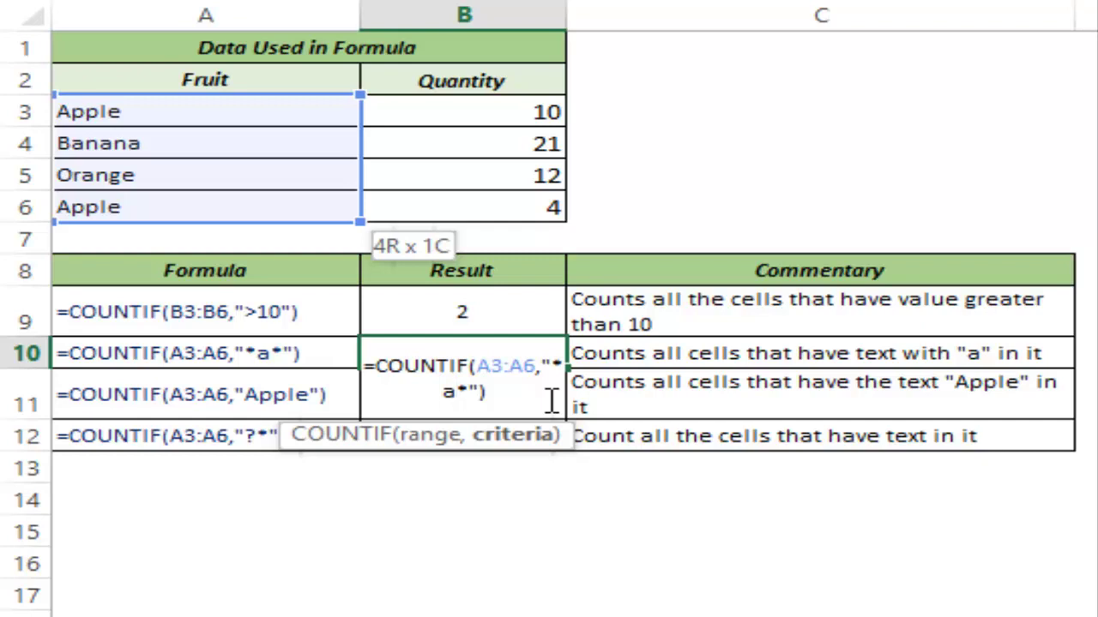
key("ctrl+Return")
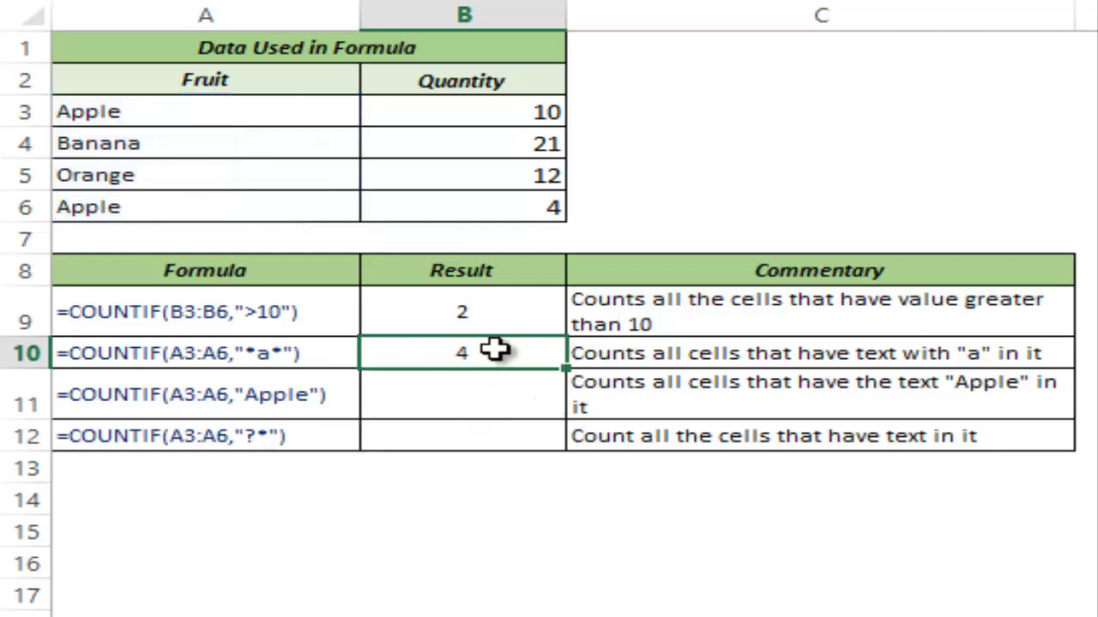
Replace Orange in A5 with Hello to test the B10 count
left_click_drag(171, 114, 164, 208)
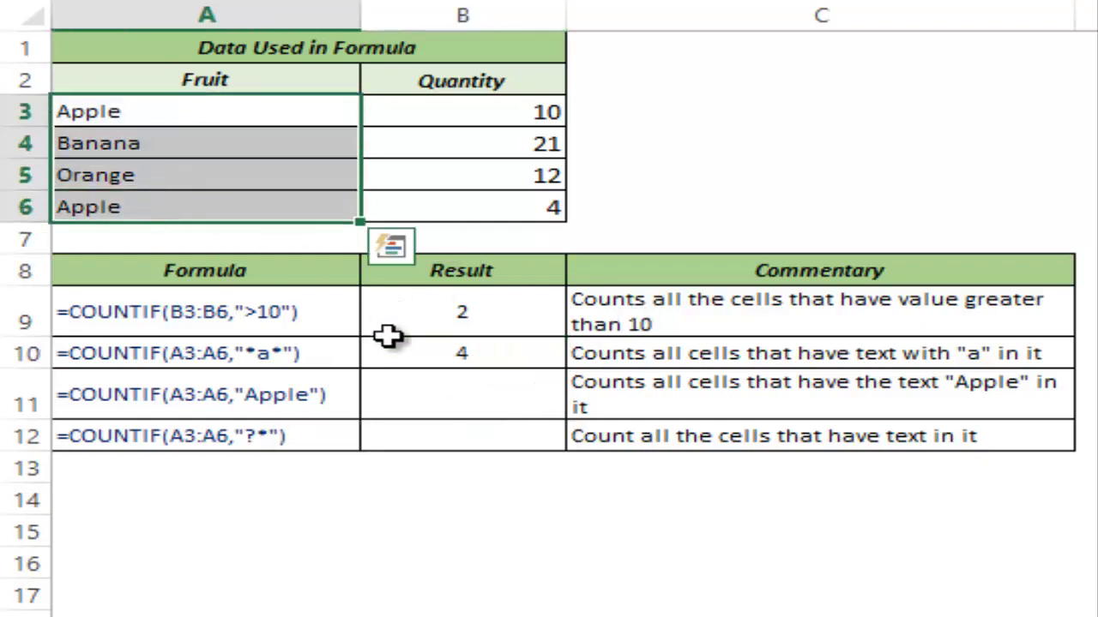
left_click(190, 176)
type("Pap")
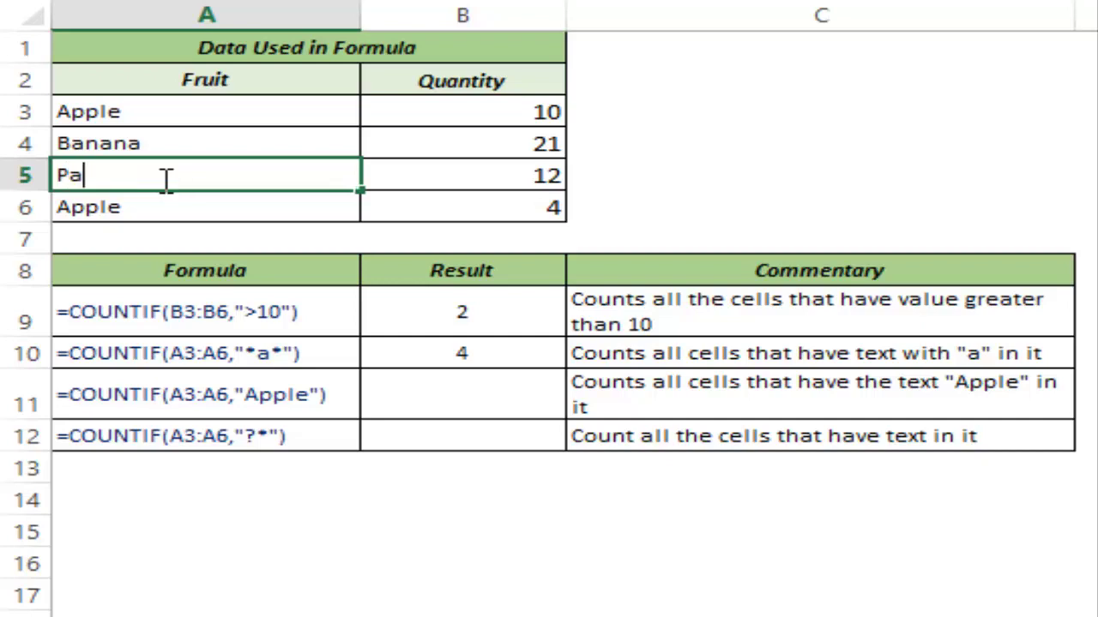
key("BackSpace")
key("BackSpace")
key("BackSpace")
type("Hello")
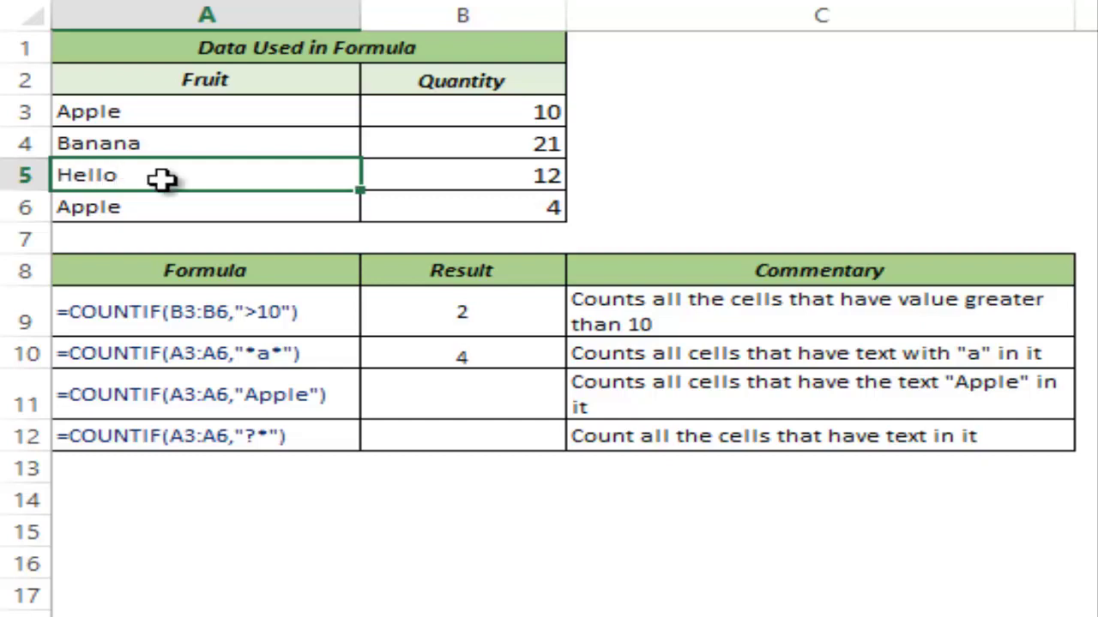
key("Return")
Change A5 back to Orange so B10 shows 4 again
left_click(157, 177)
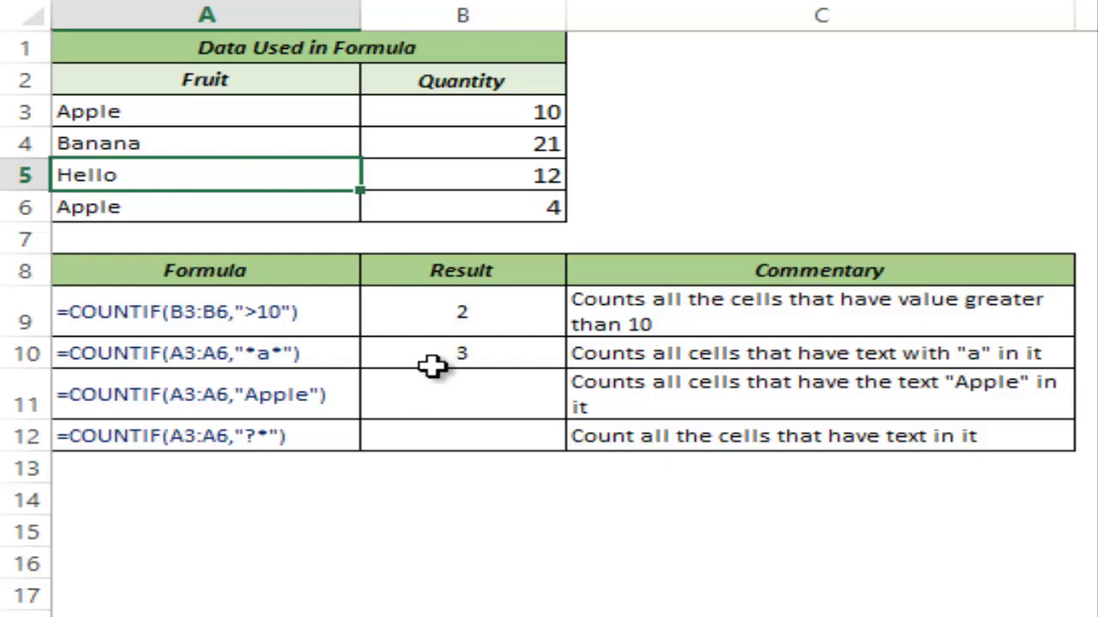
double_click(166, 177)
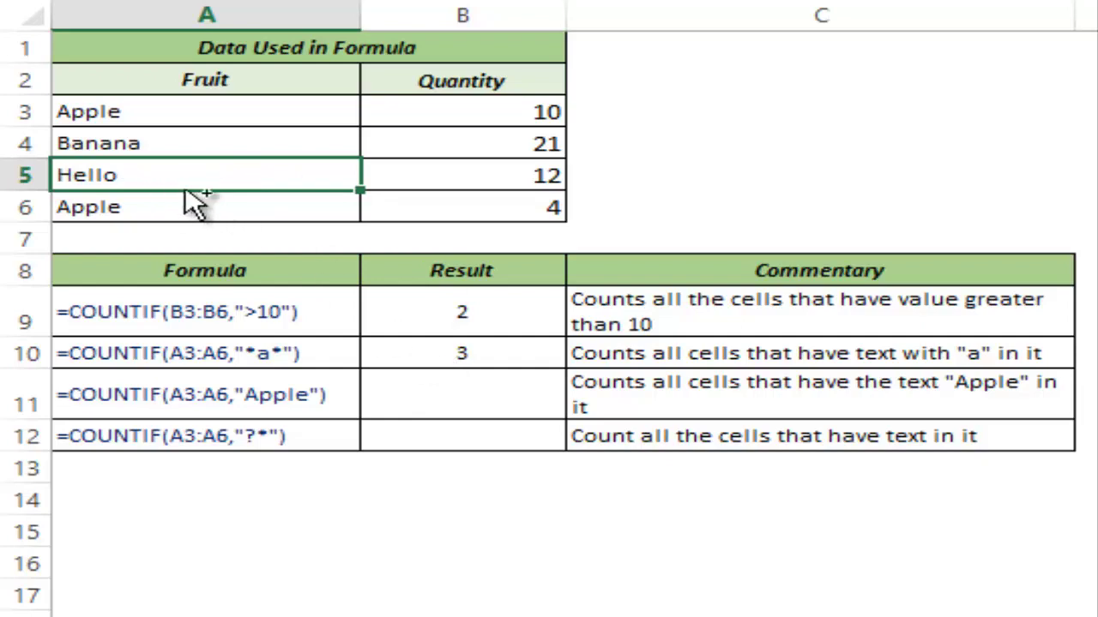
type("Orange")
key("ctrl+Return")
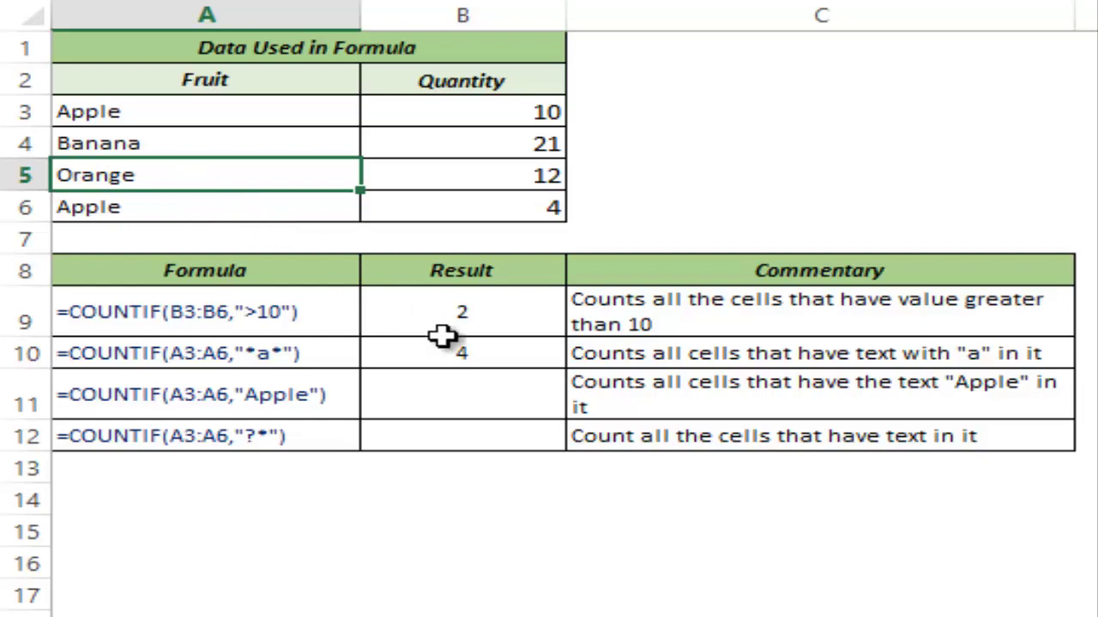
Enter =COUNTIF(A3:A6,"Apple") in B11, returning 2
left_click(457, 395)
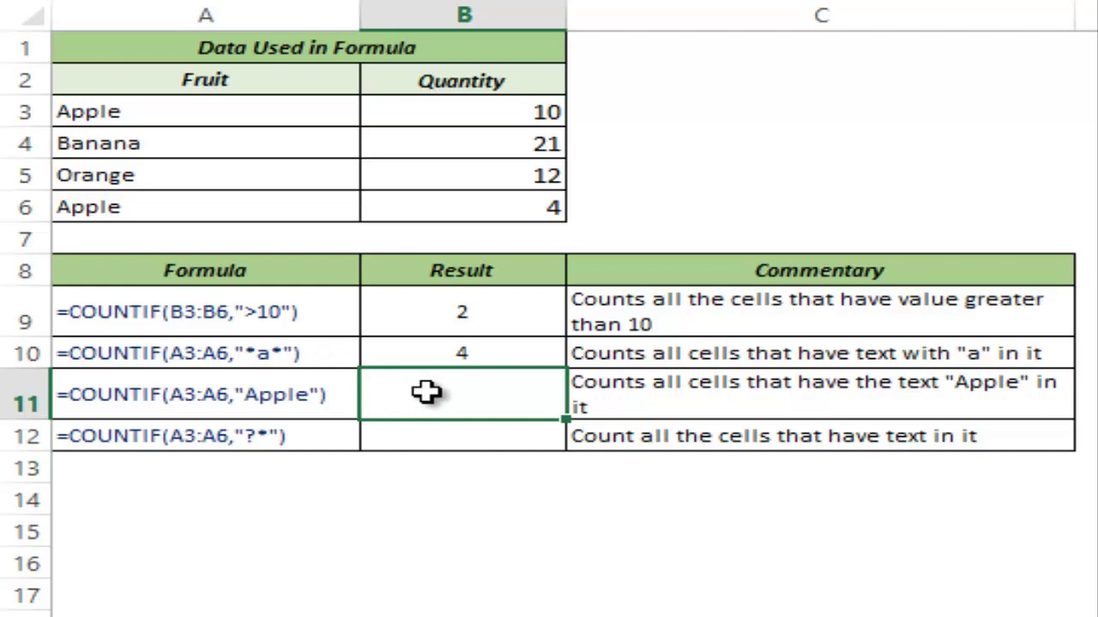
type("=o")
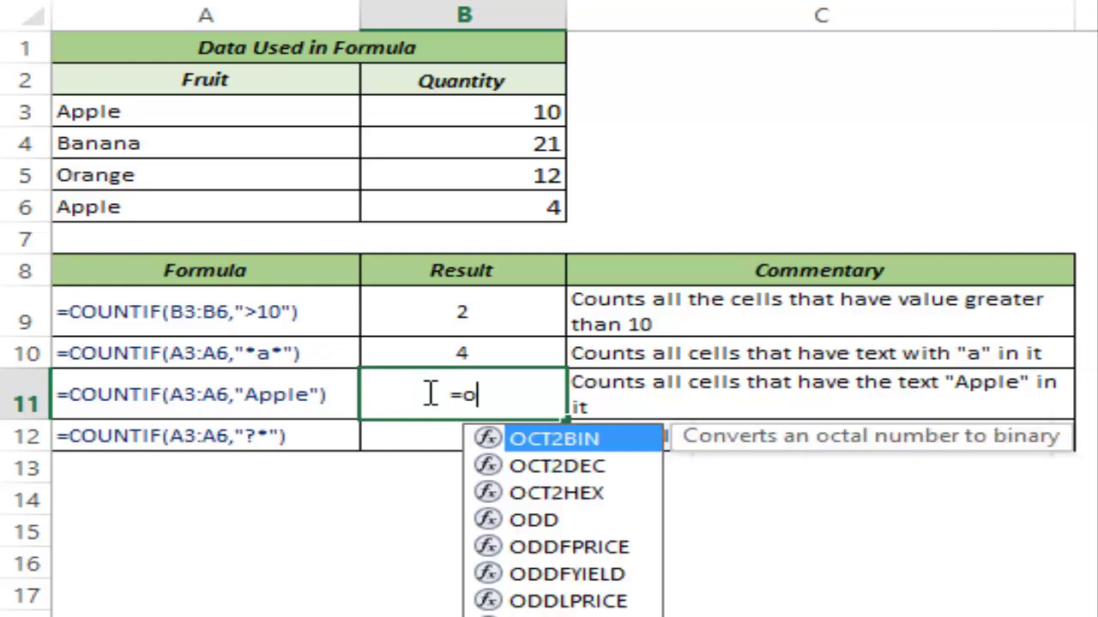
key("BackSpace")
type("countif")
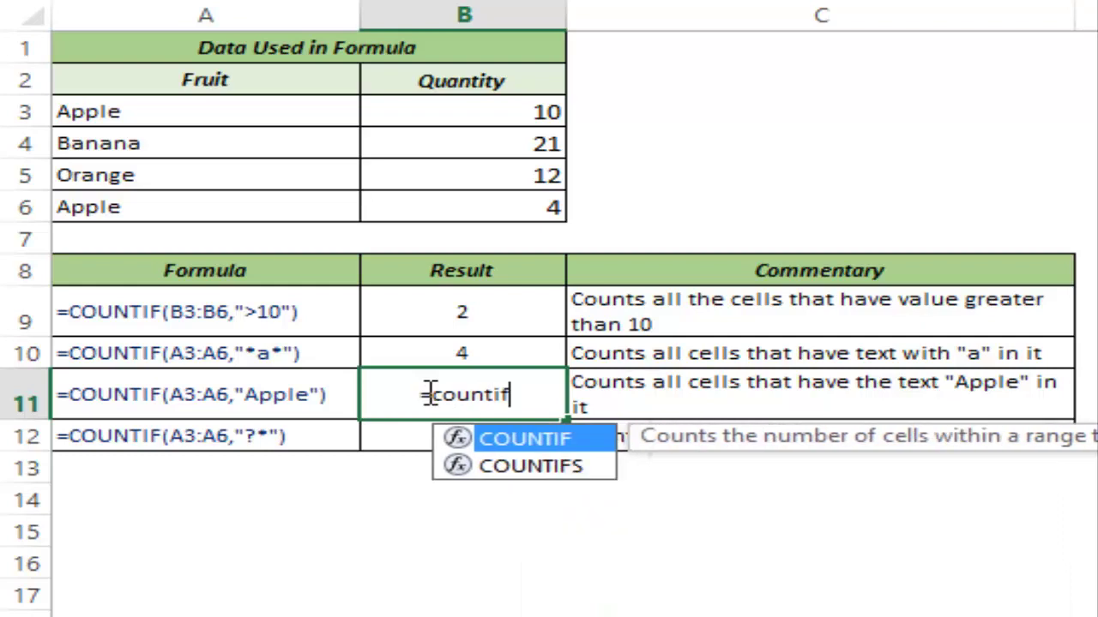
key("Tab")
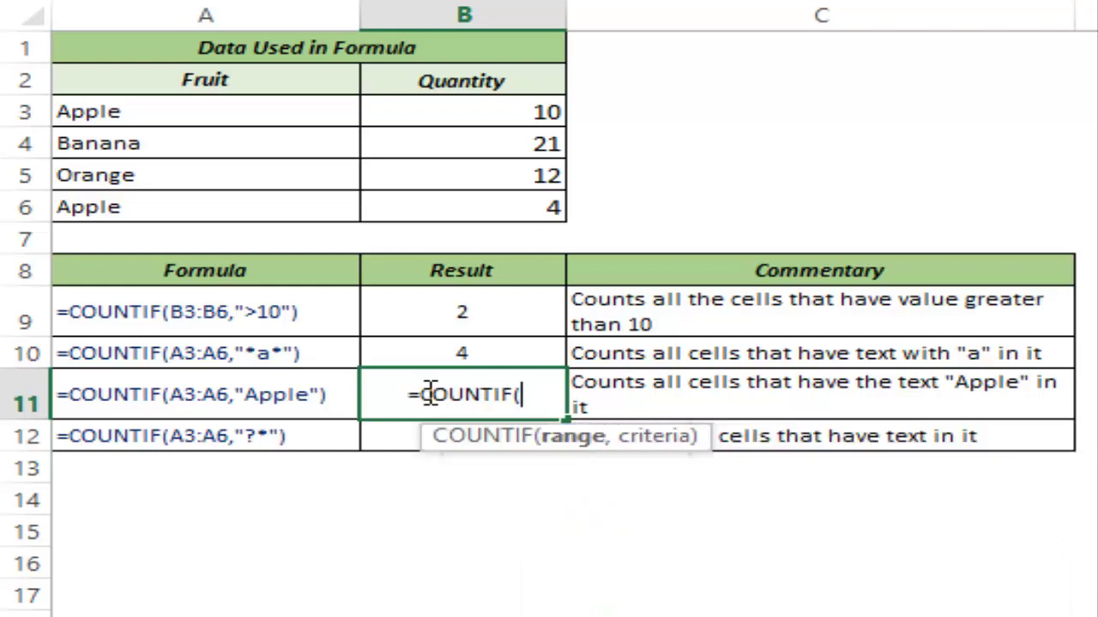
left_click_drag(160, 112, 162, 214)
type(",")
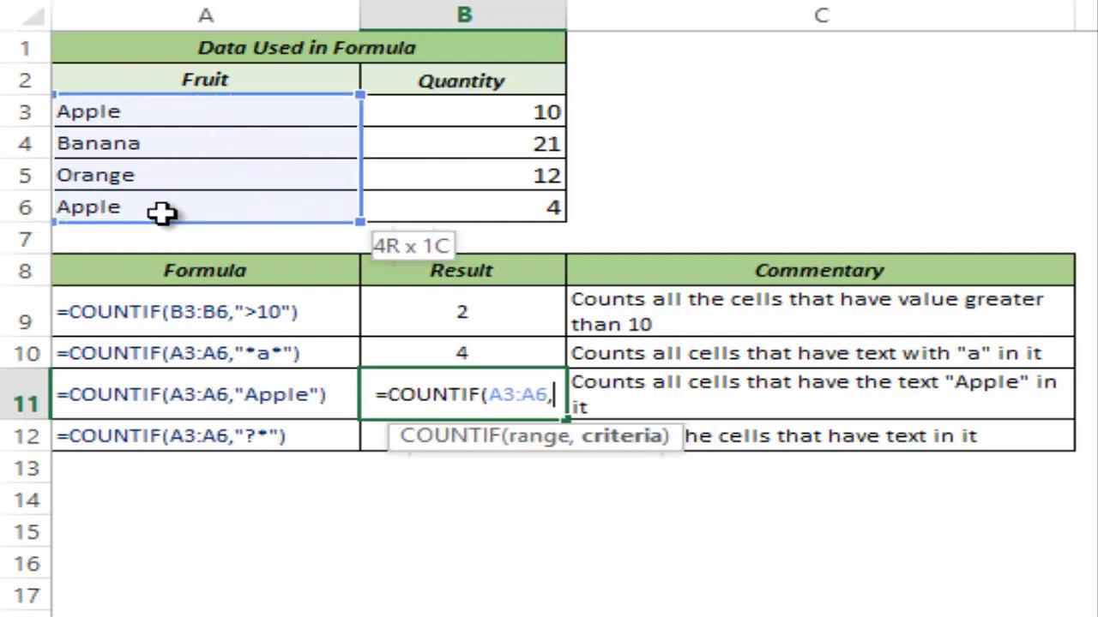
type("\"A")
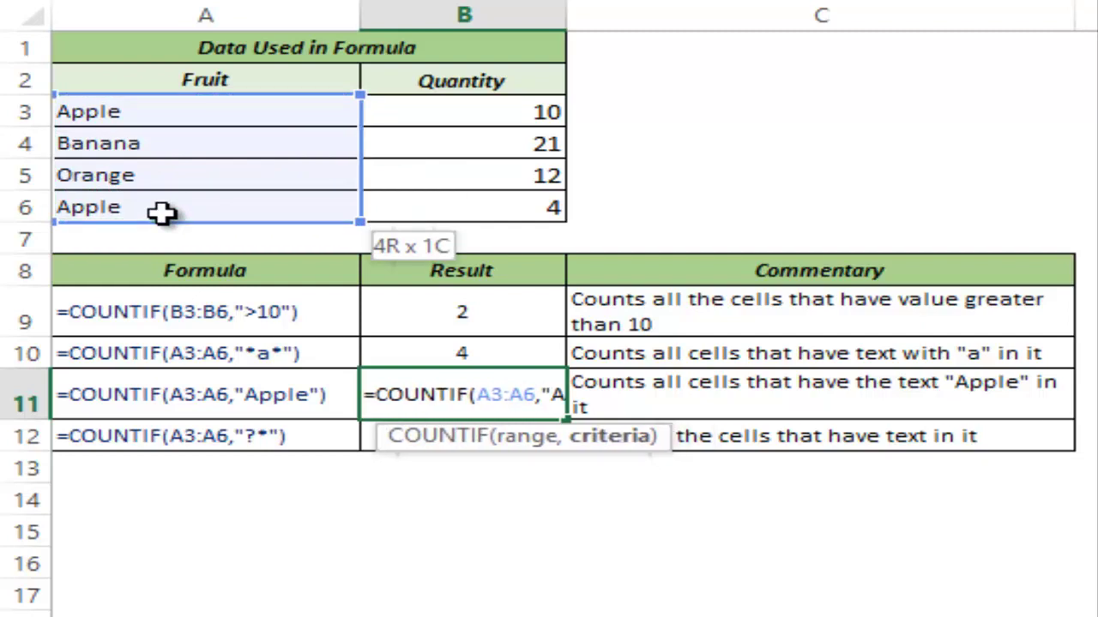
type("pple")
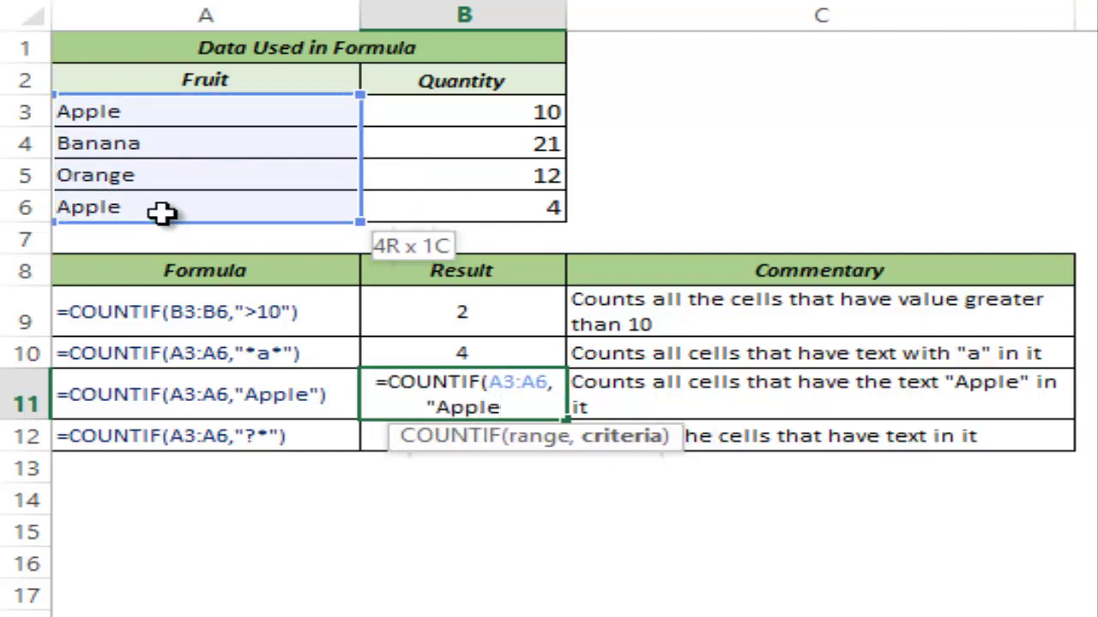
type("\")")
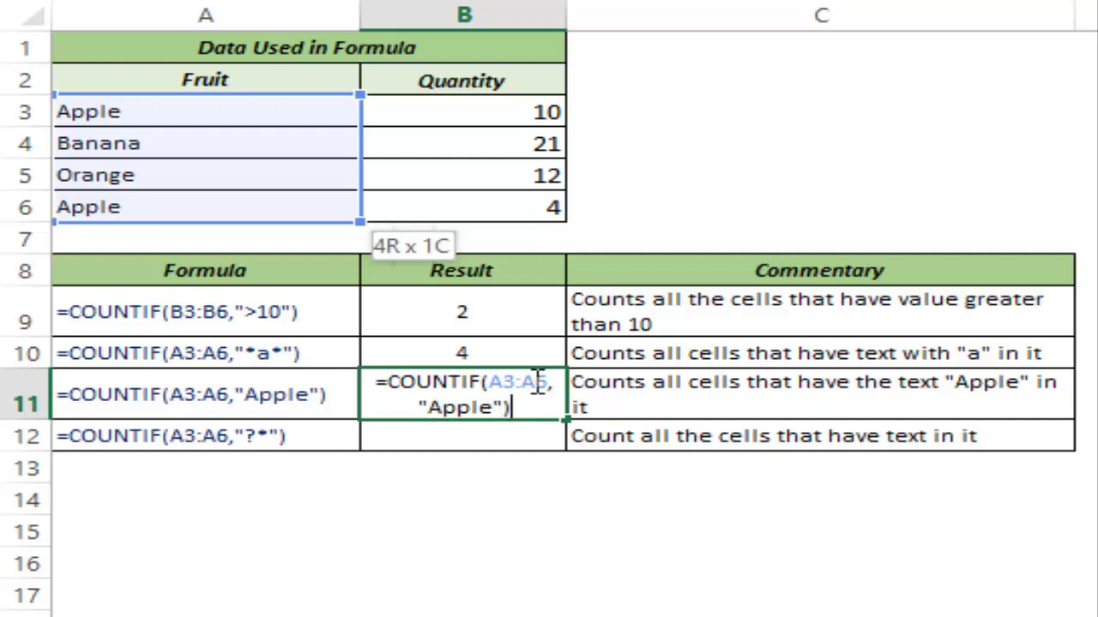
key("ctrl+Return")
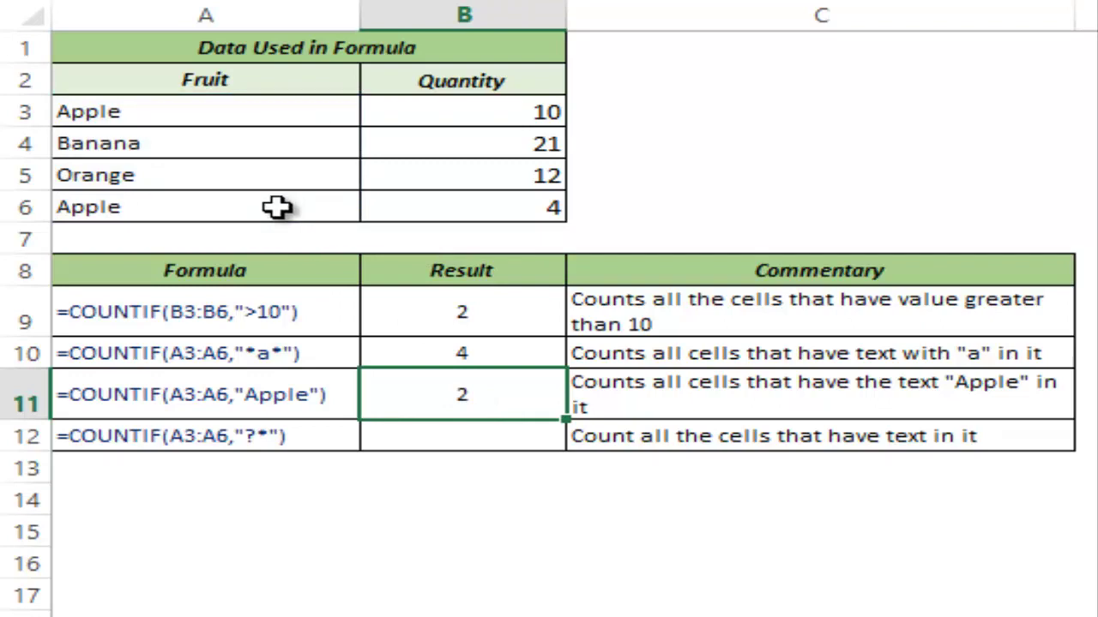
double_click(176, 208)
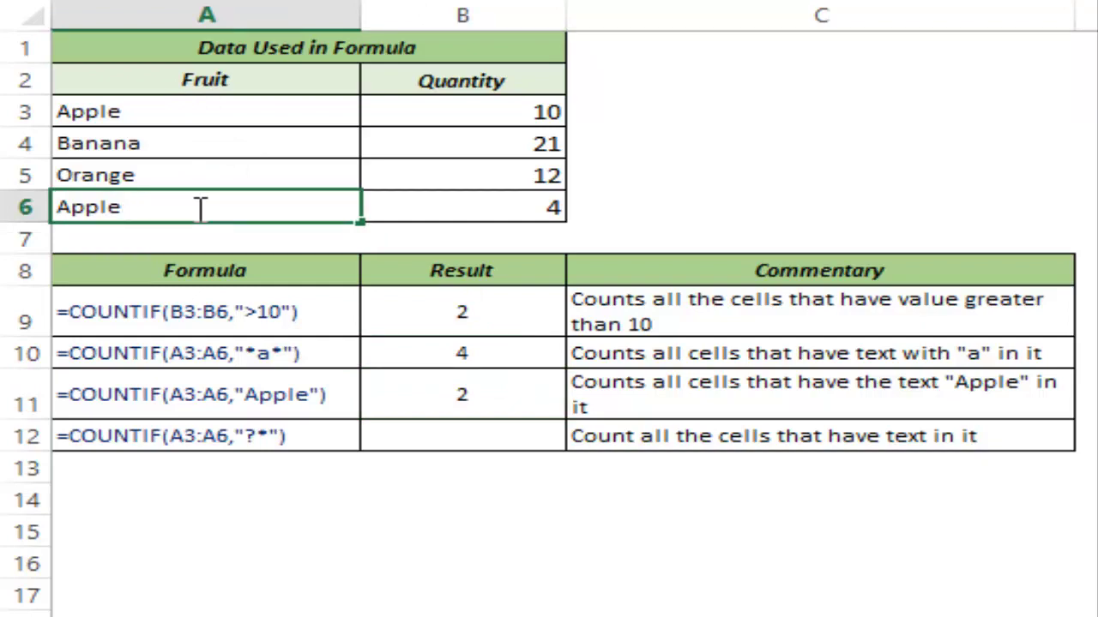
key("Return")
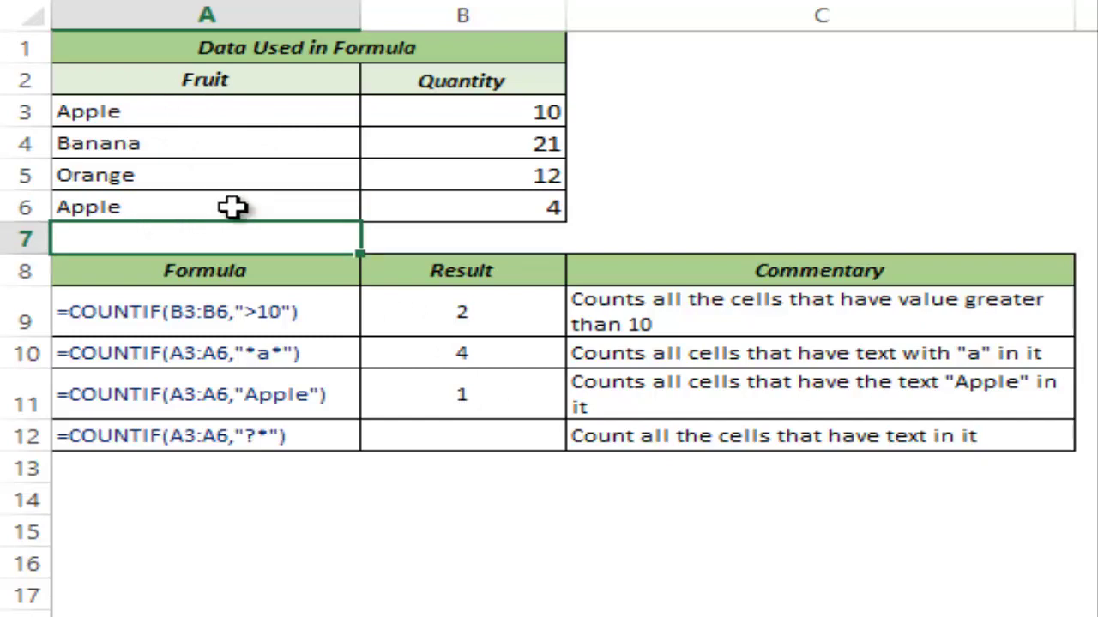
left_click(177, 112)
double_click(178, 116)
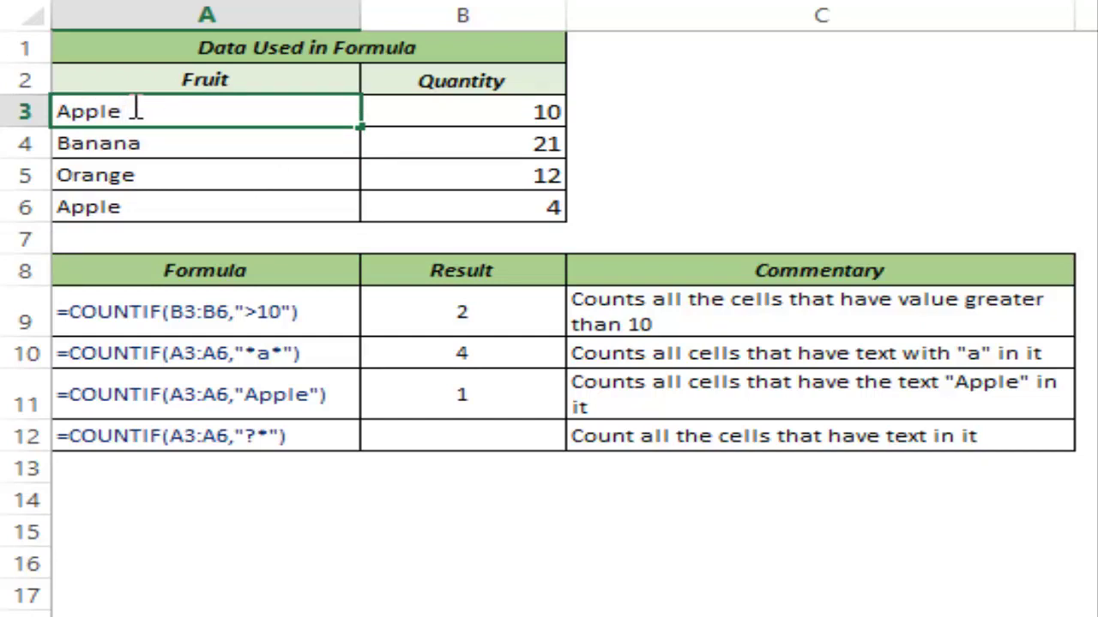
double_click(153, 208)
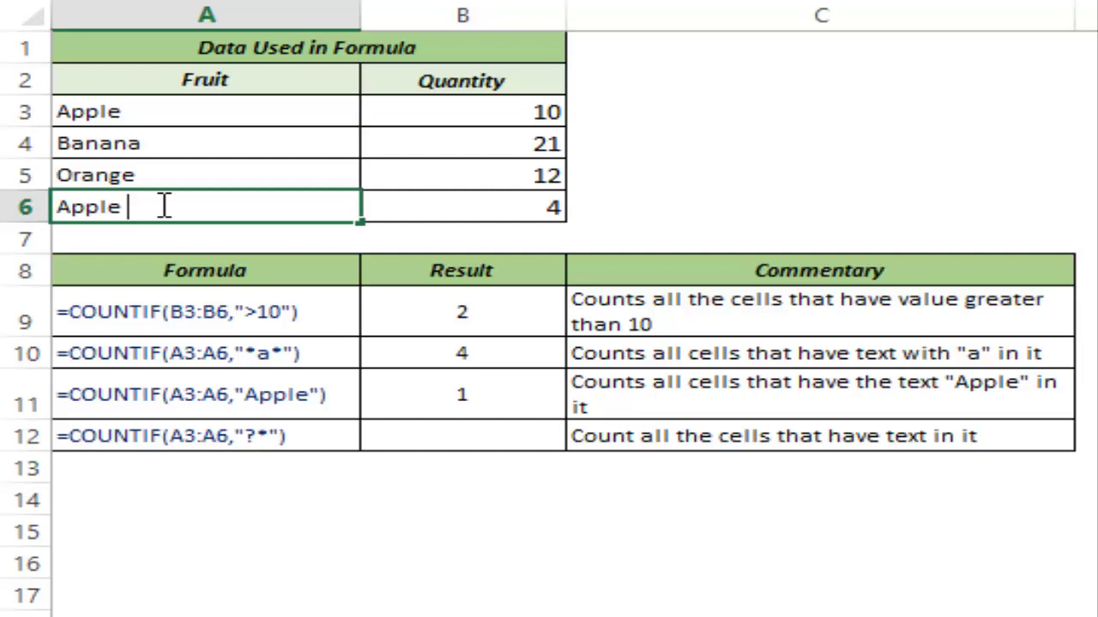
key("Escape")
double_click(165, 208)
key("Return")
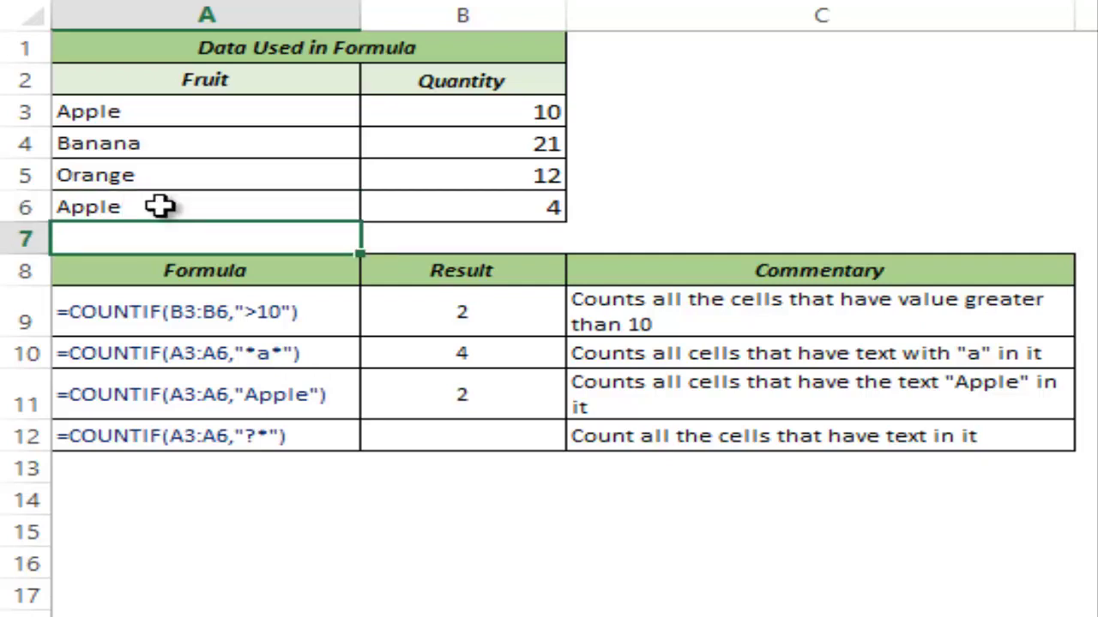
Enter =COUNTIF(A3:A6,"?*") in B12 to count text cells, returning 4
left_click(447, 436)
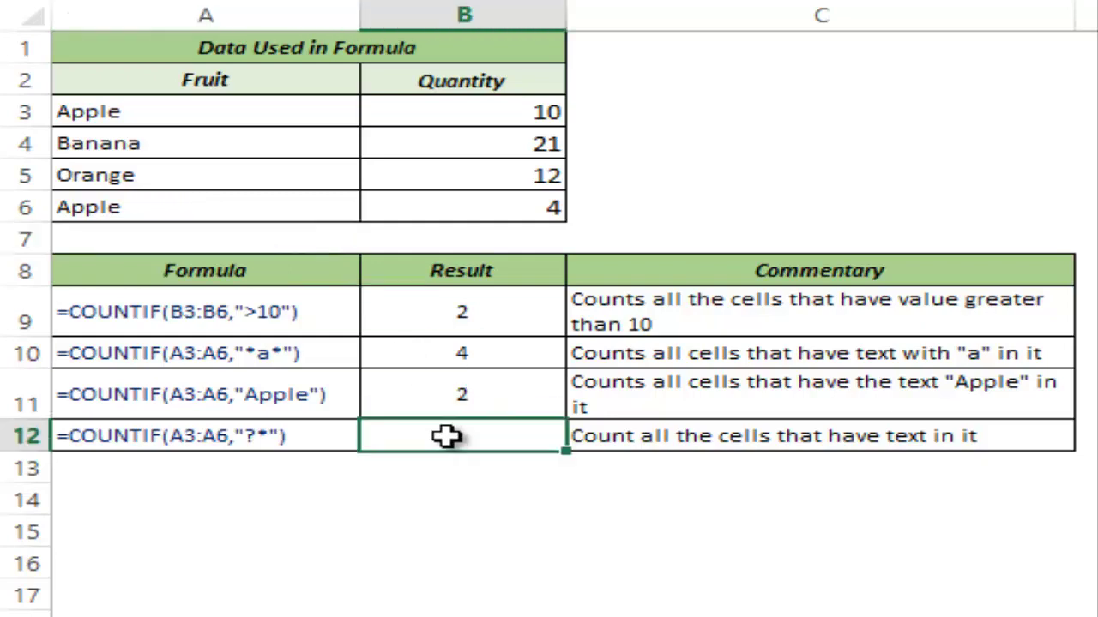
type("=count")
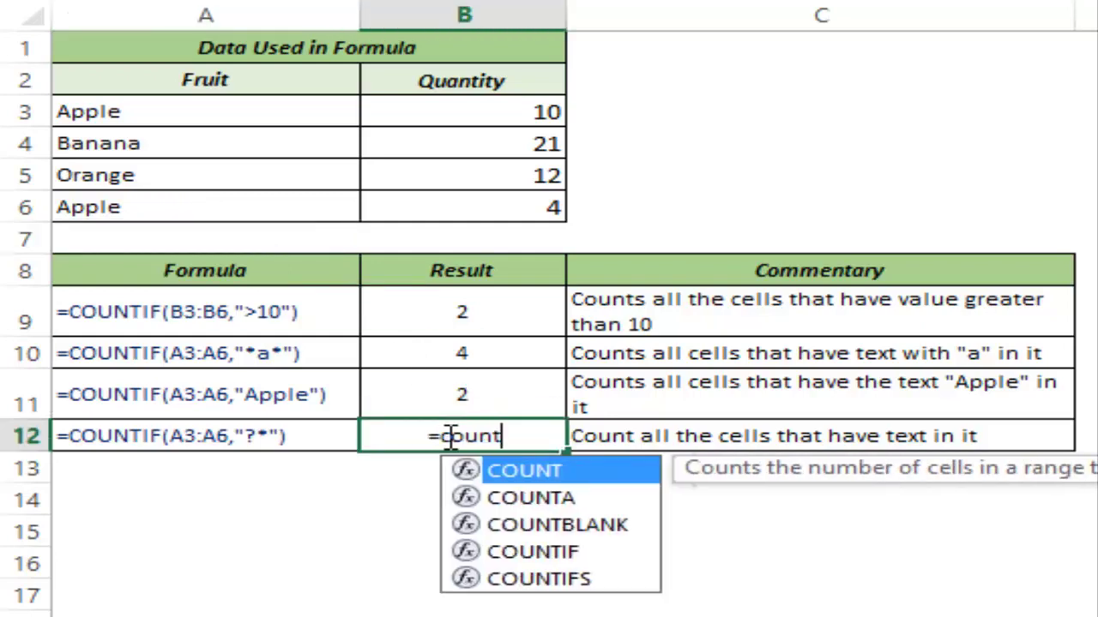
type("if")
key("Tab")
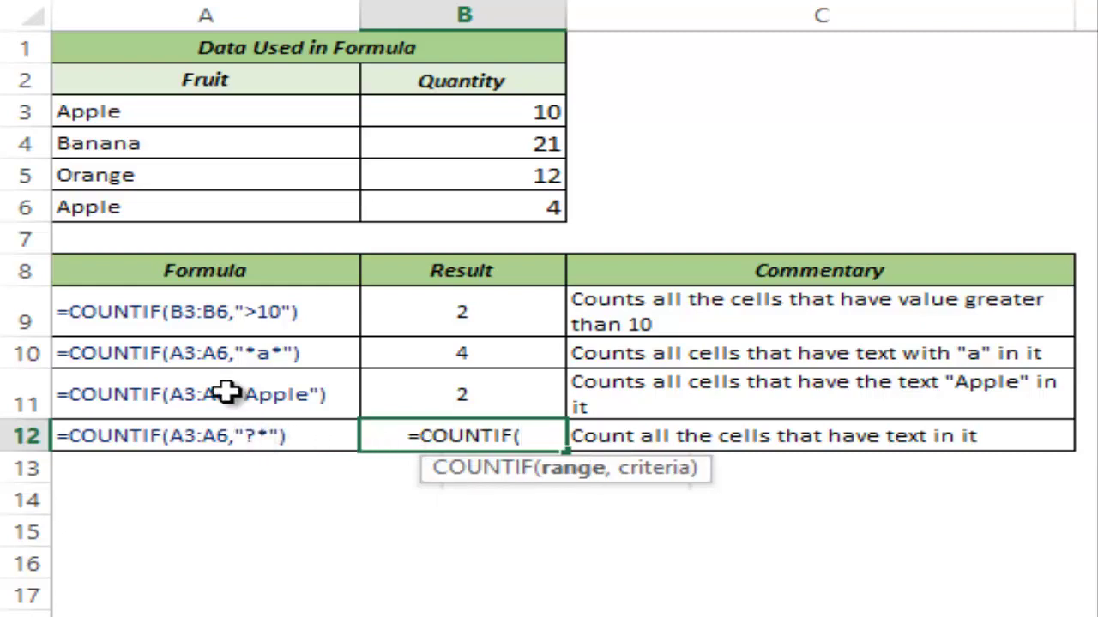
left_click_drag(143, 119, 146, 203)
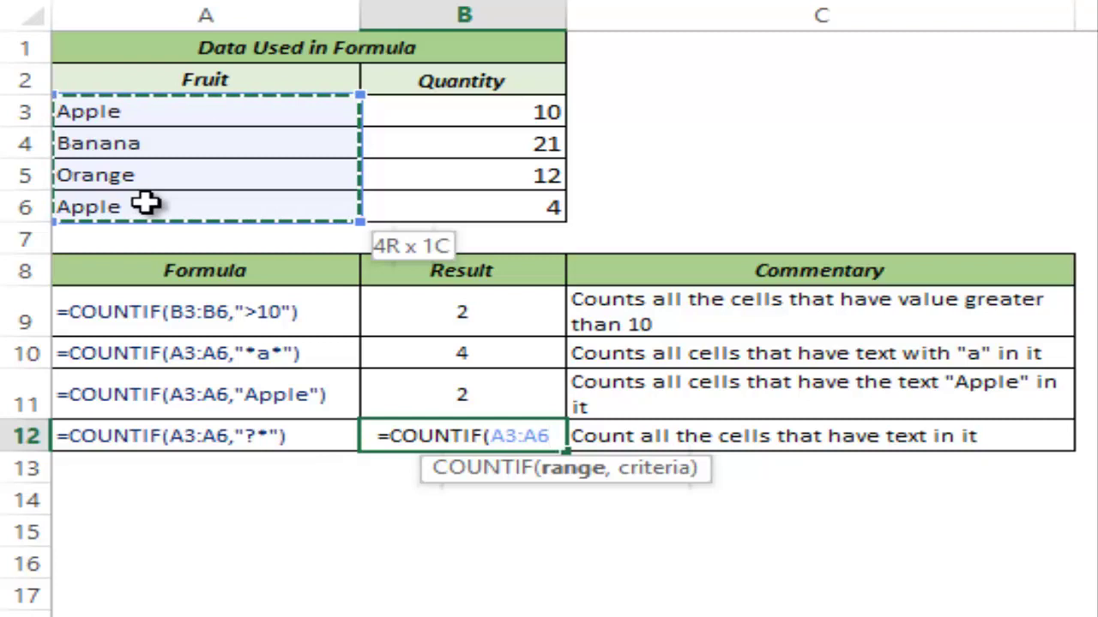
type(",")
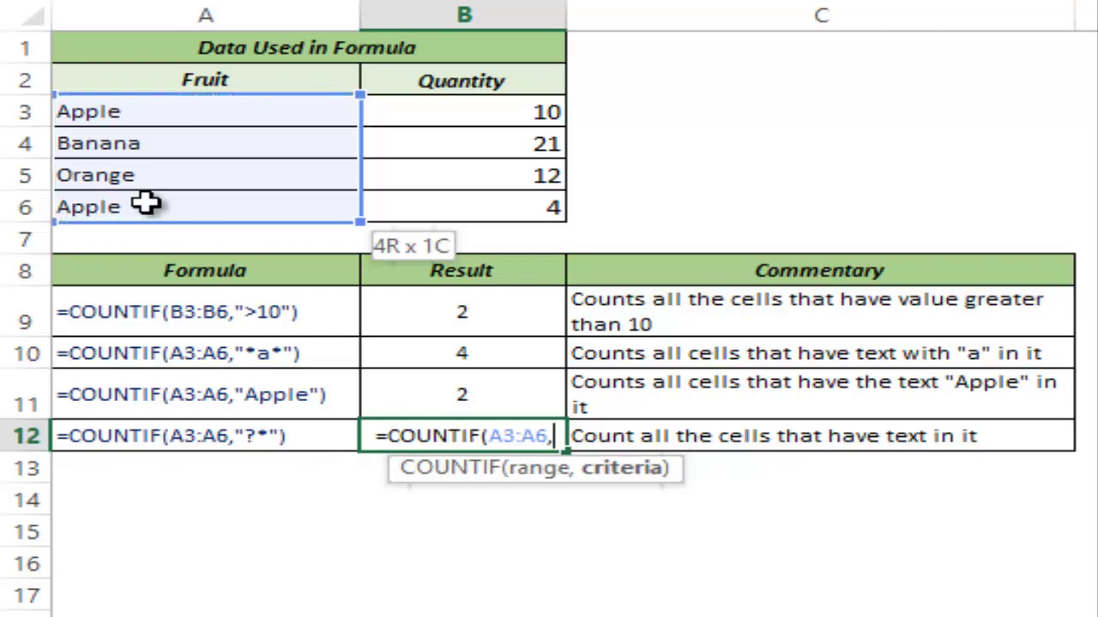
type("\"")
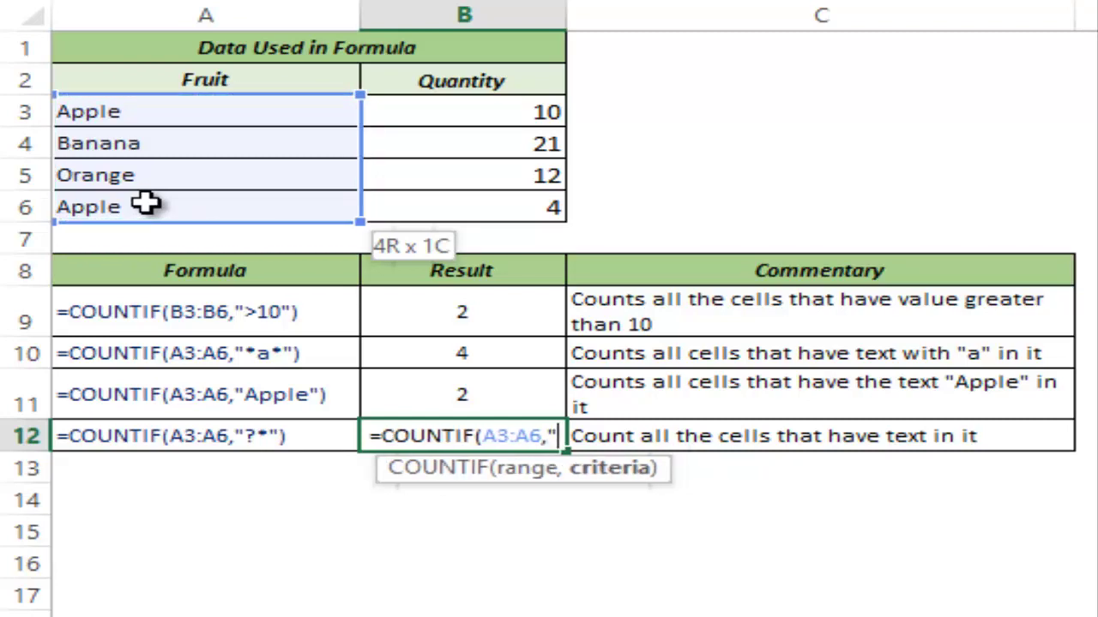
type("?*")
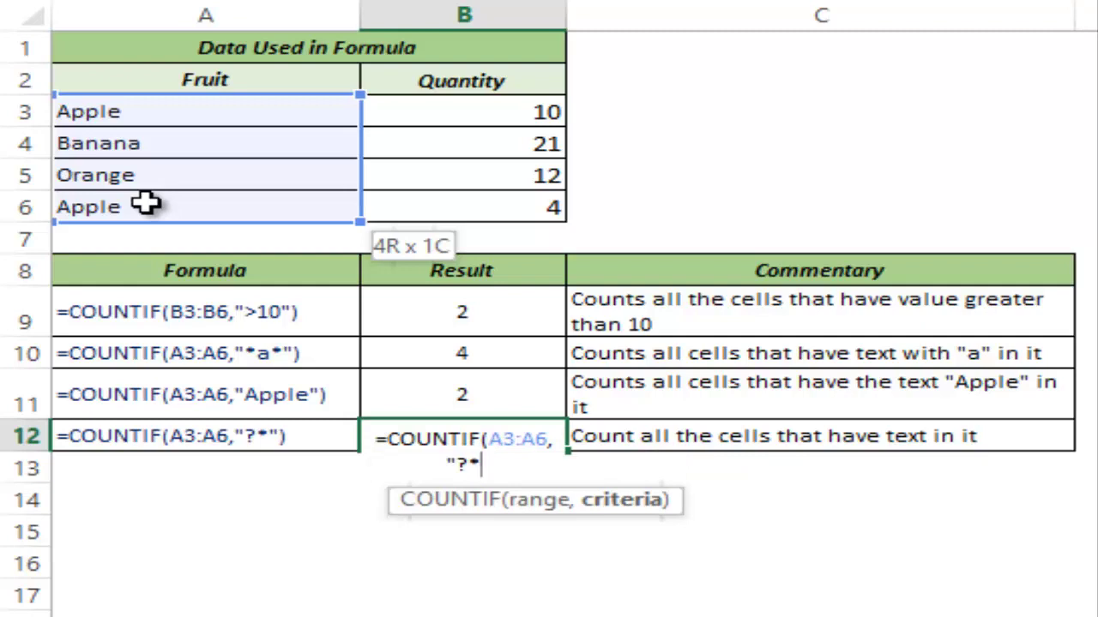
type("\")")
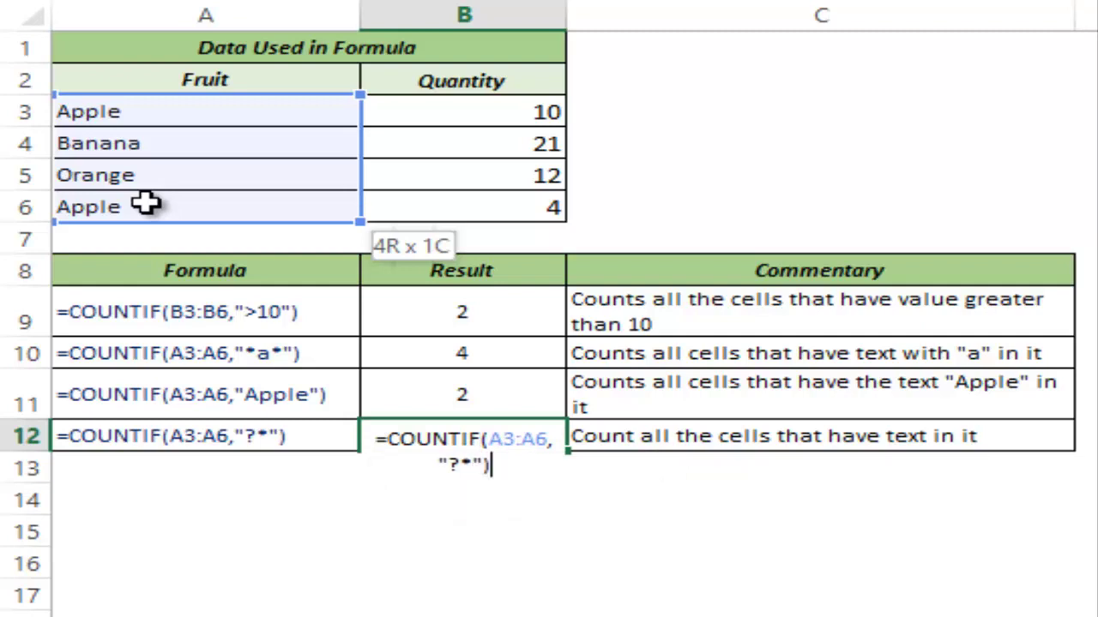
key("ctrl+Return")
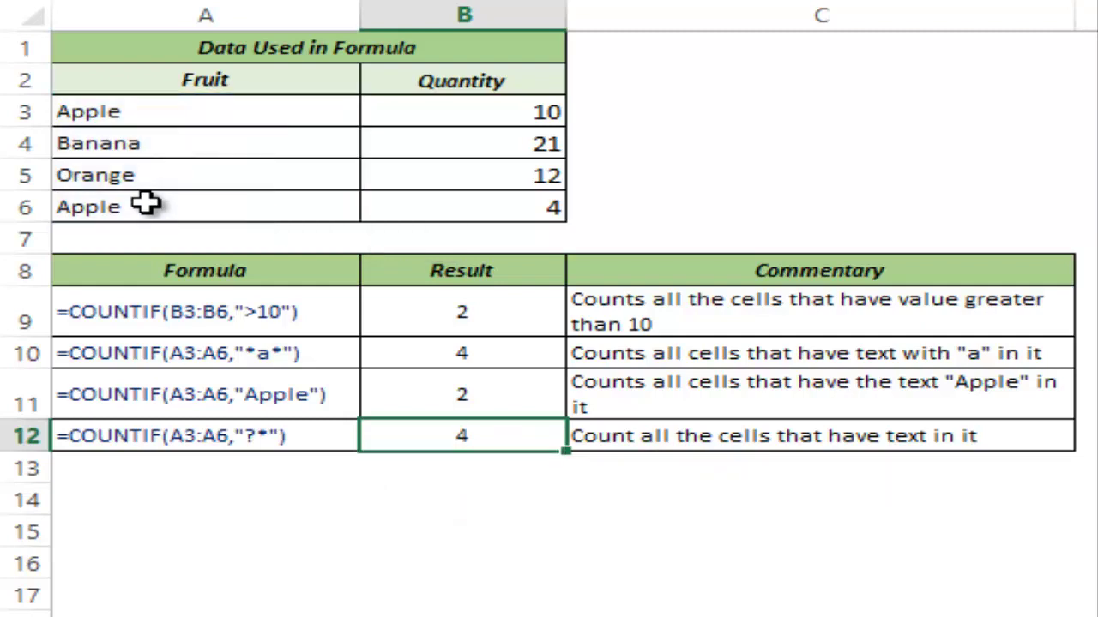
Reopen the B12 formula to show its A3:A6 range and "?*" criteria, then recommit it
left_click_drag(157, 112, 165, 215)
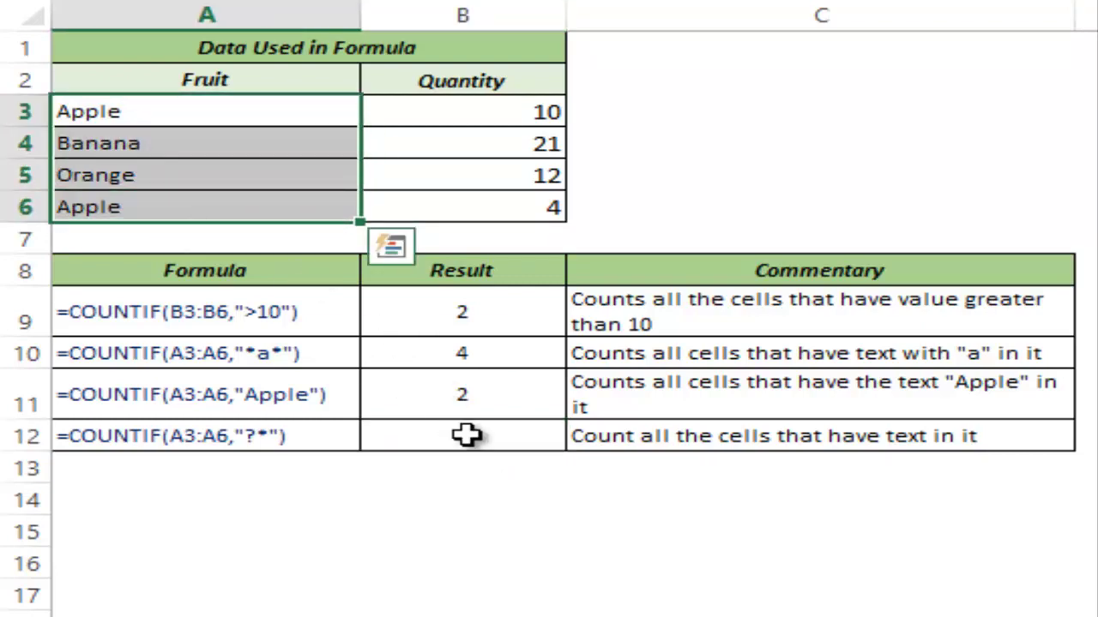
key("F2")
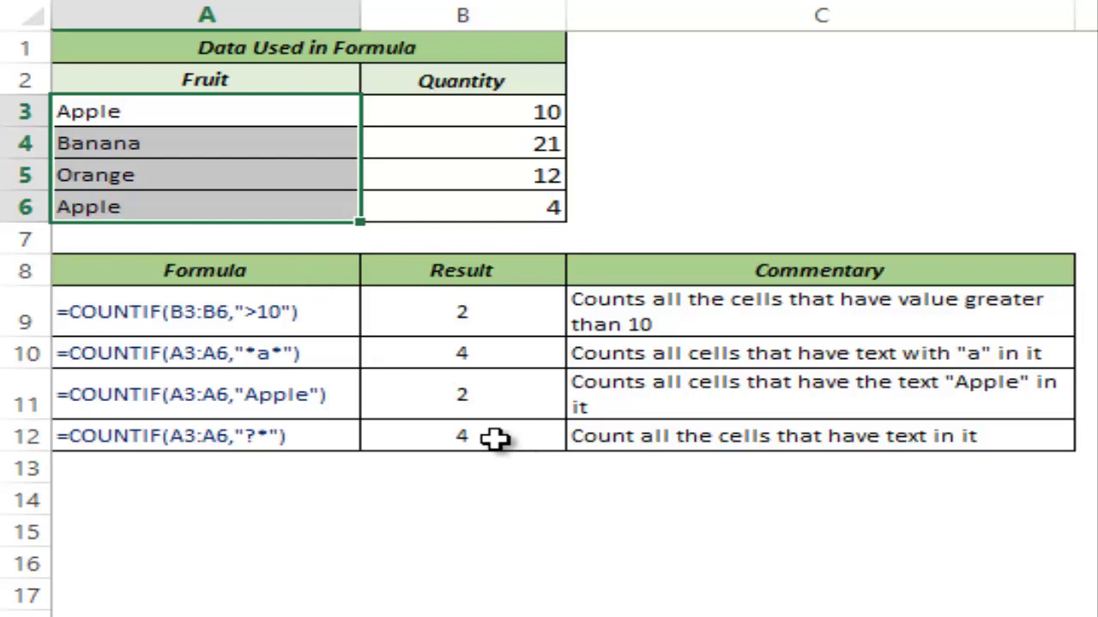
double_click(499, 439)
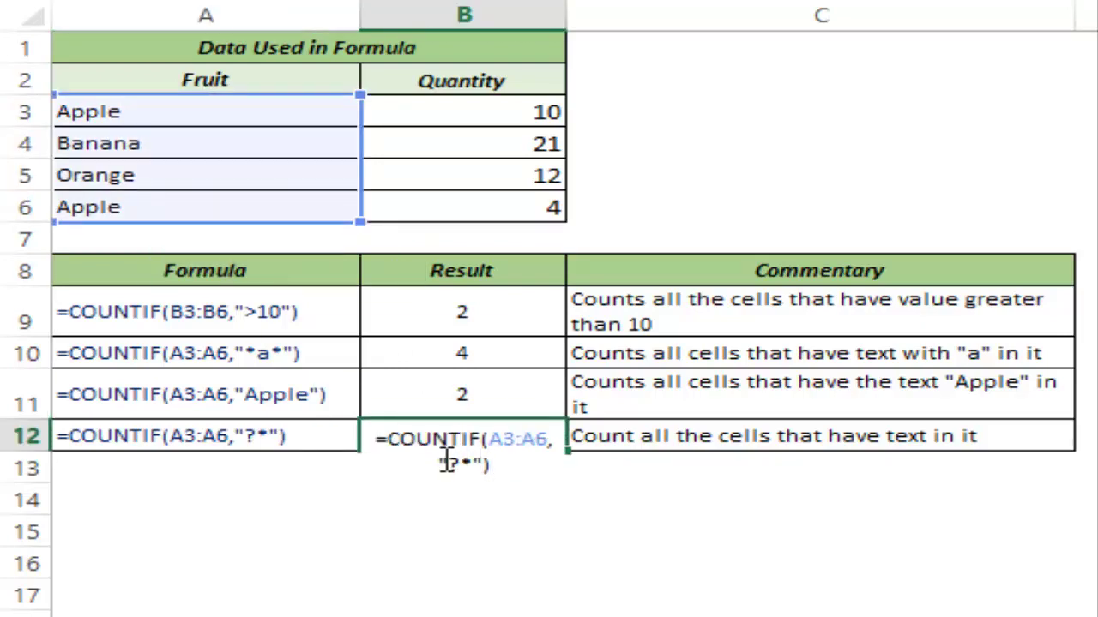
left_click_drag(442, 462, 463, 463)
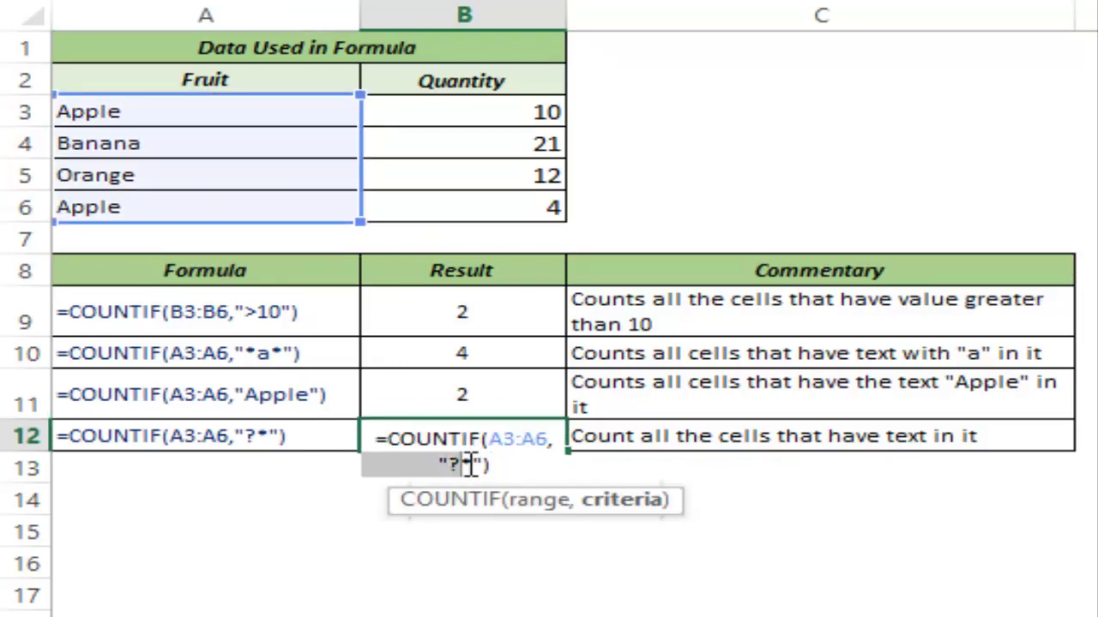
left_click(461, 467)
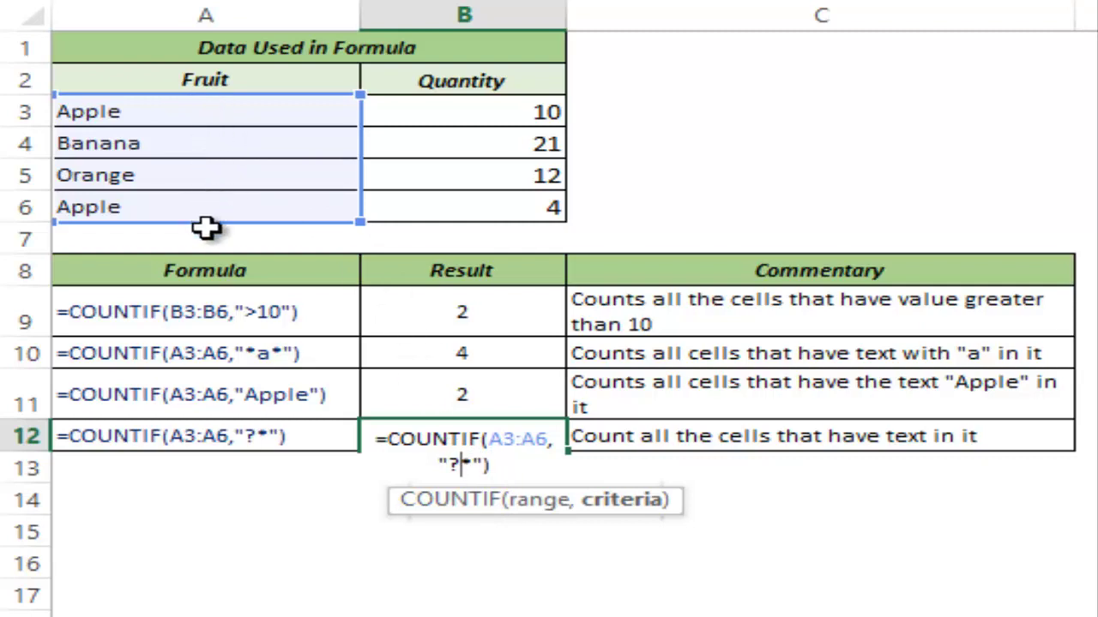
key("ctrl+Return")
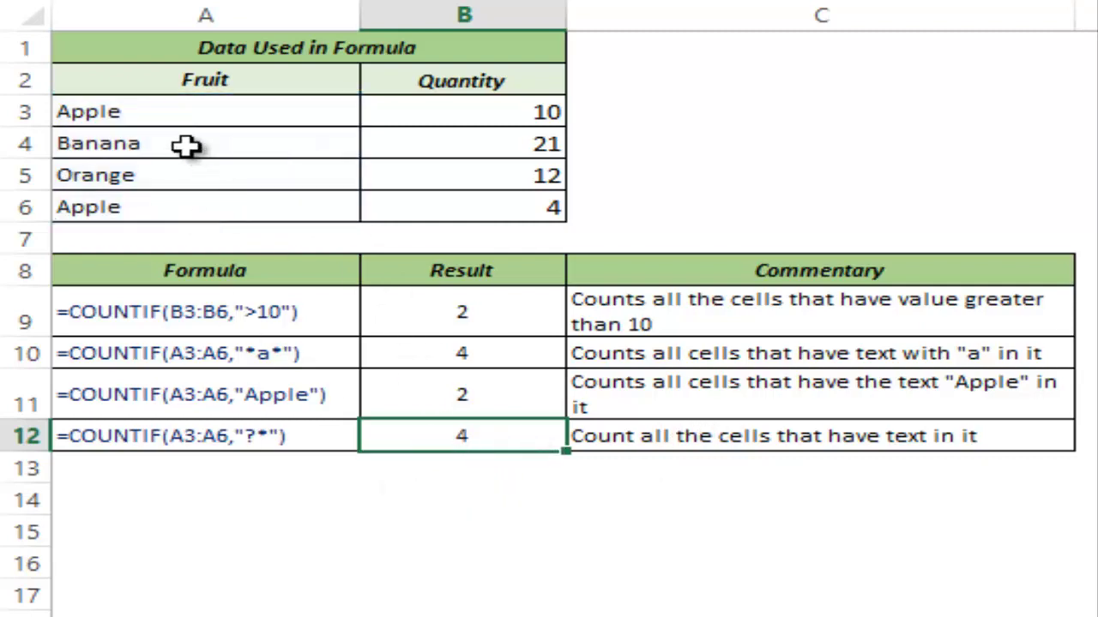
Replace Apple in A3 with the empty-string formula ="", changing B10–B12 to 3, 1, 3
left_click(173, 111)
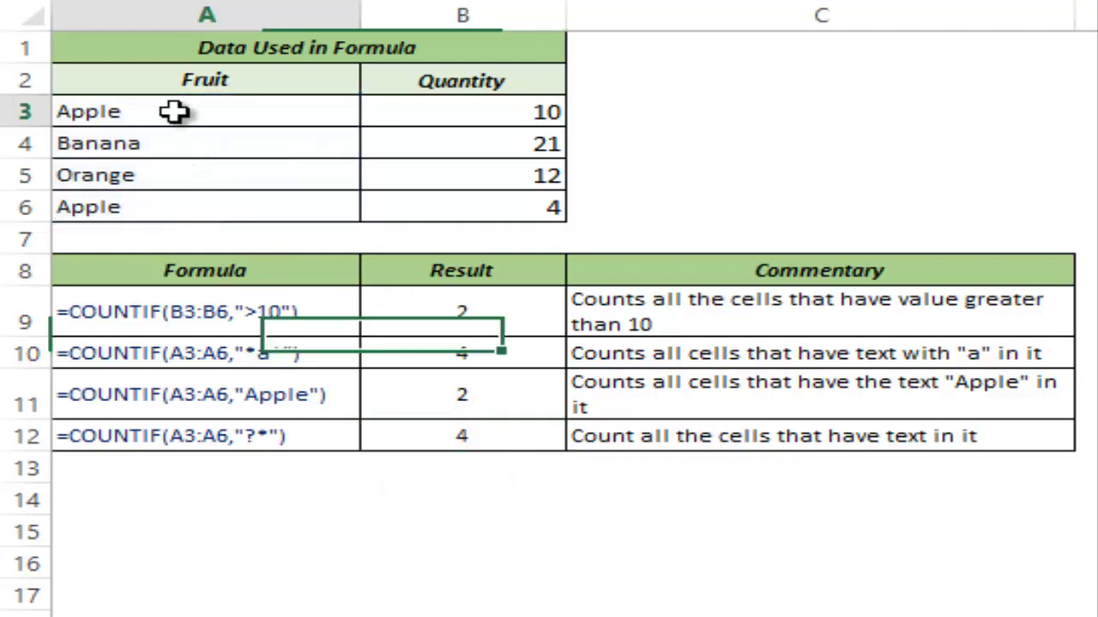
left_click(245, 116)
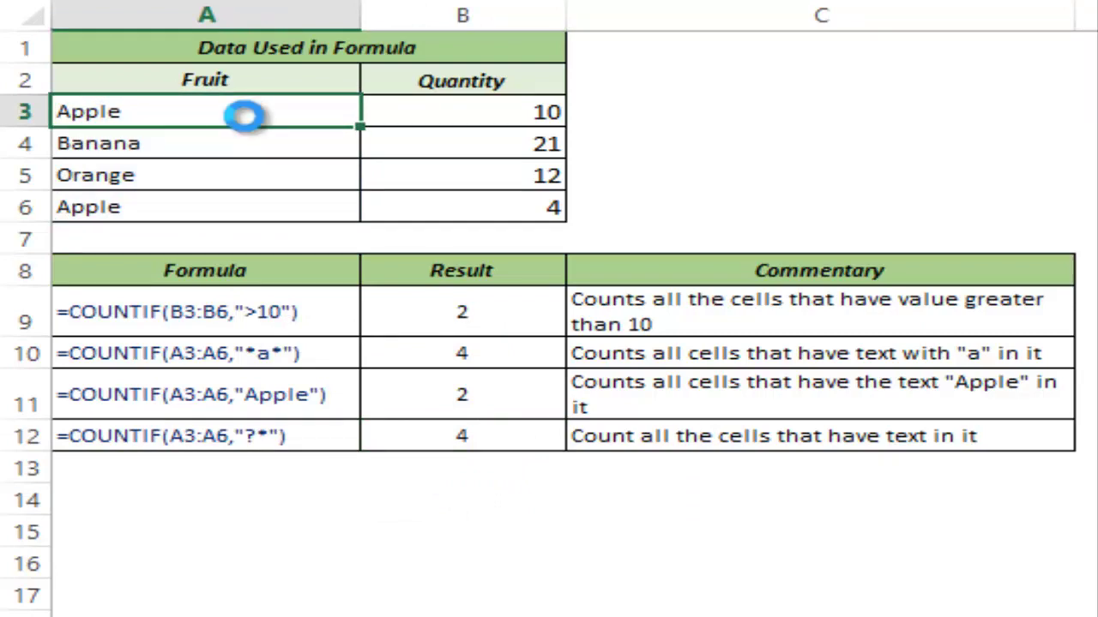
key("Delete")
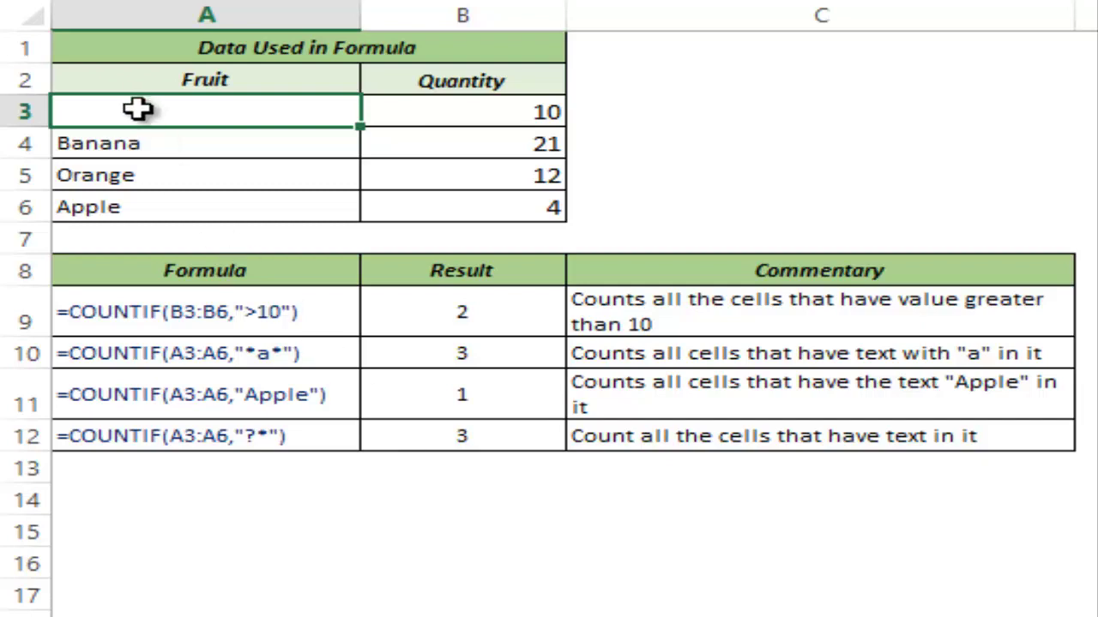
type("=")
key("ctrl+Return")
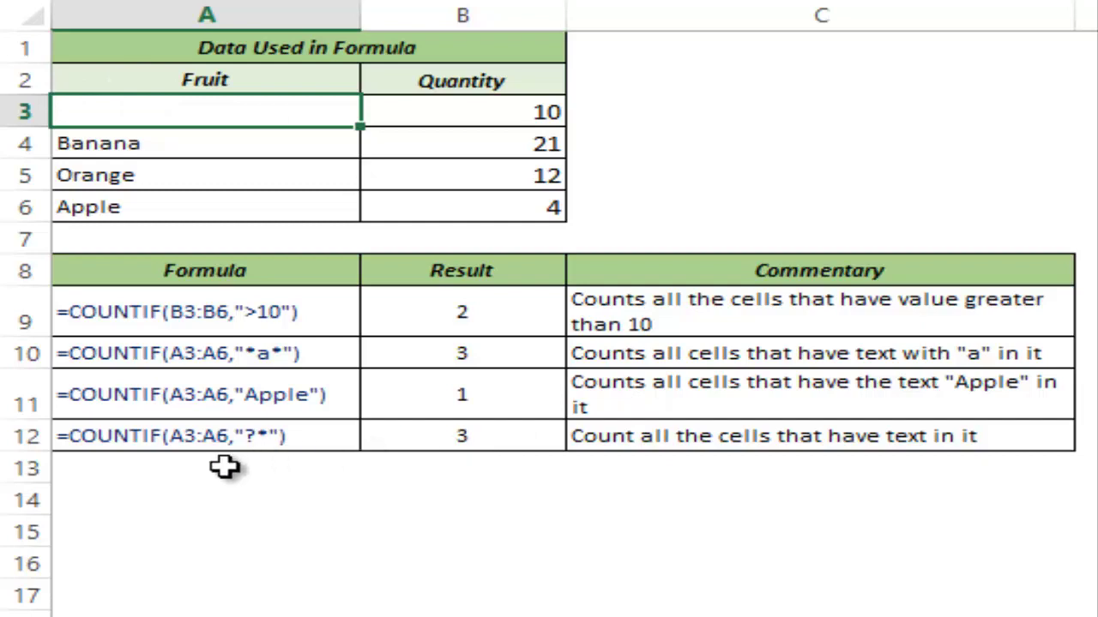
Enter the text =countA(A3:A6) in A13 as the COUNTA example label
left_click(186, 466)
type("=cou")
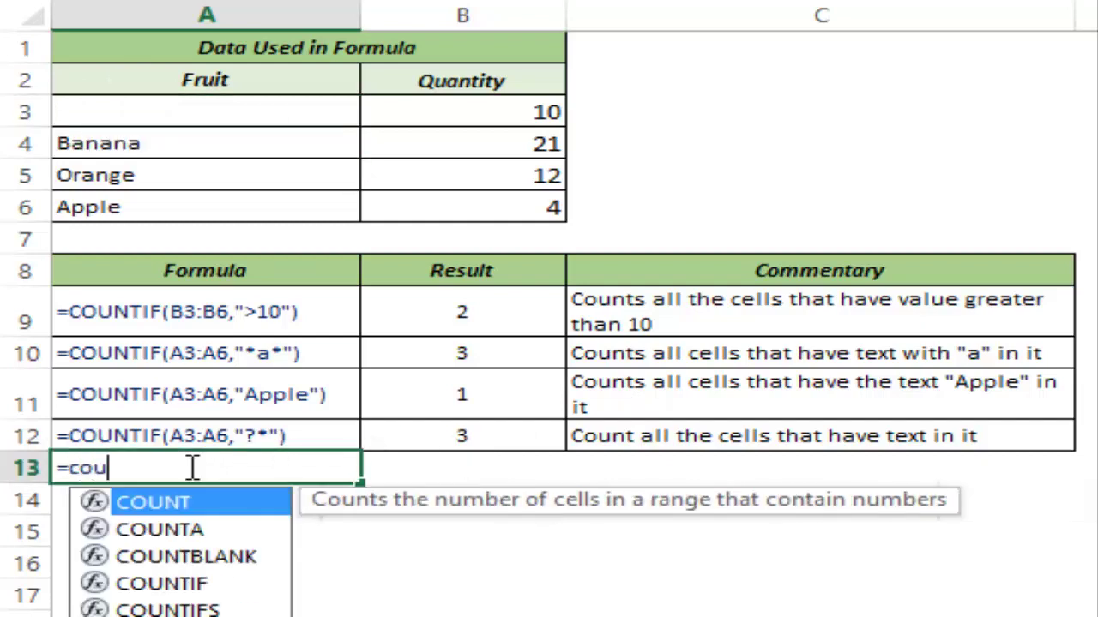
type("nt")
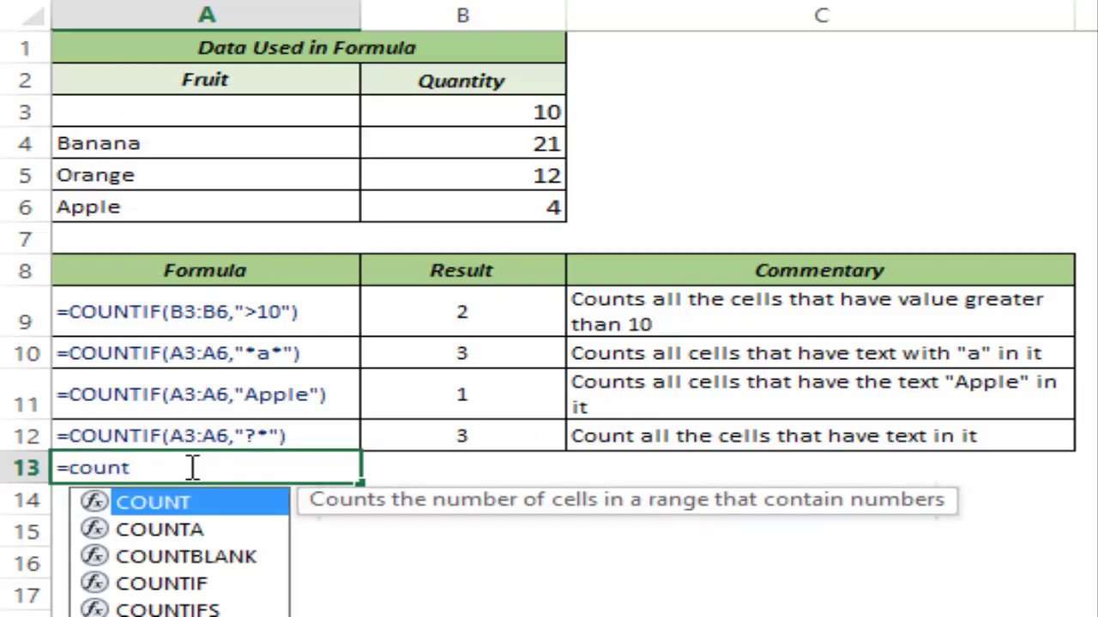
type("b")
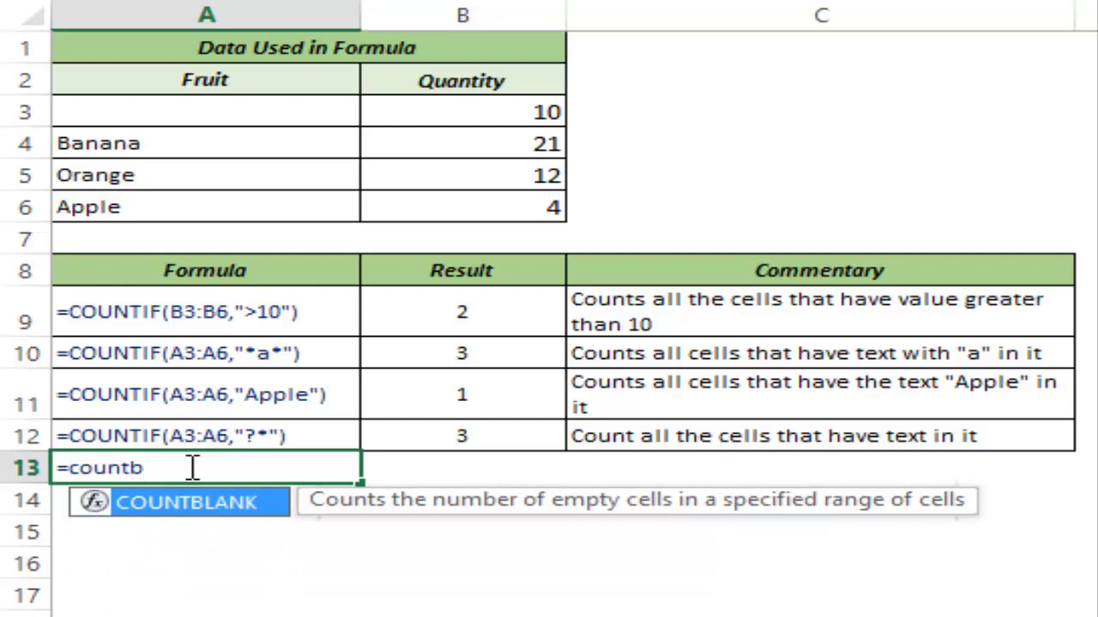
type("l")
key("BackSpace")
key("BackSpace")
type("A")
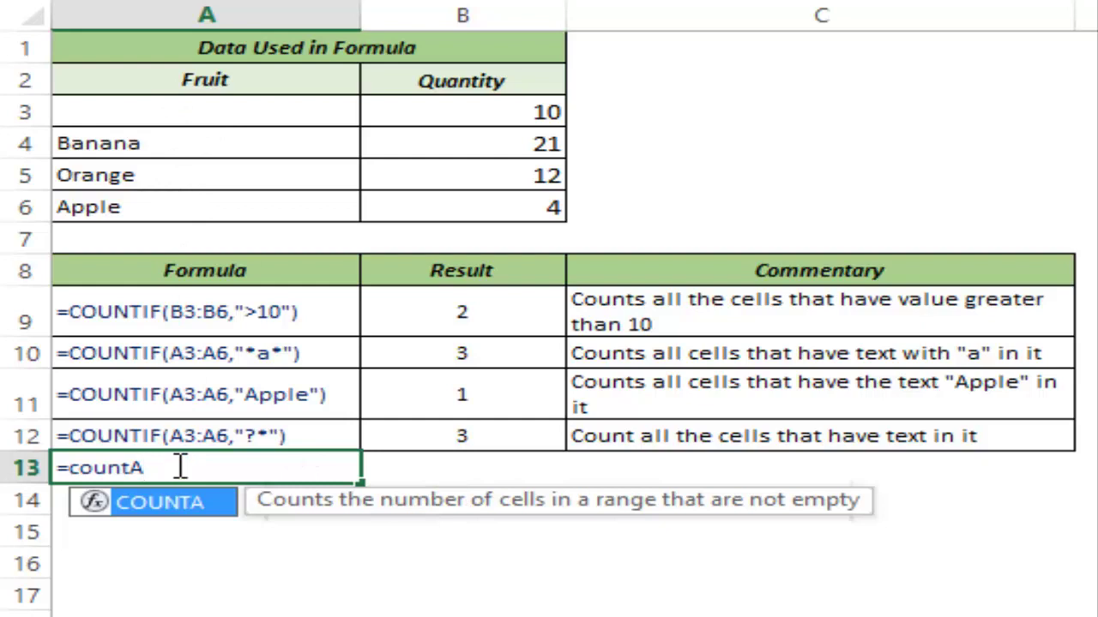
type("(A3")
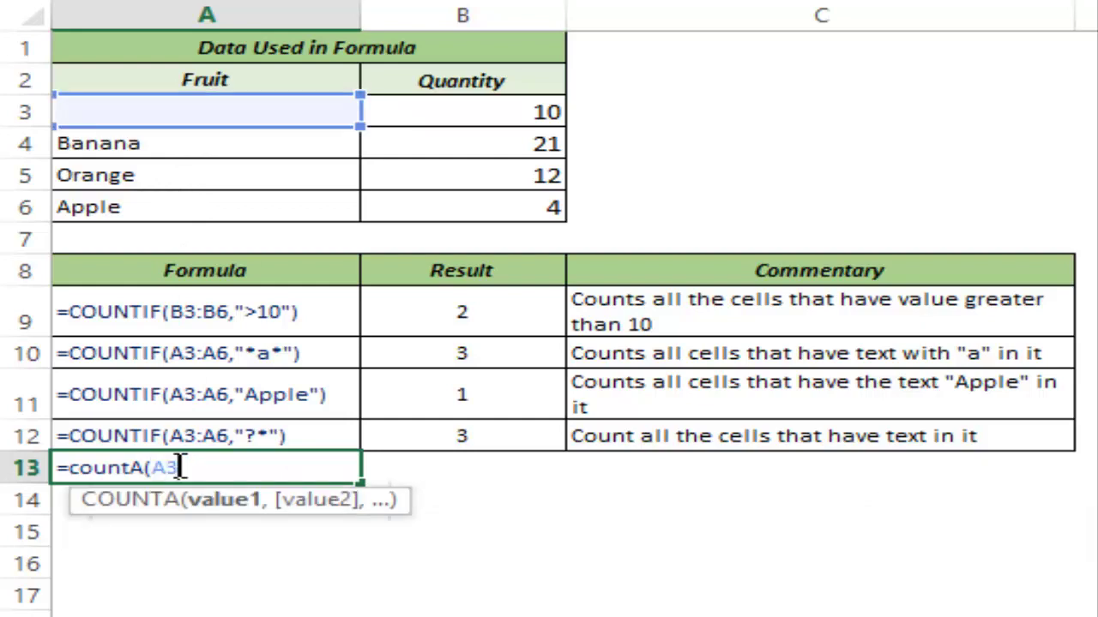
type(":A")
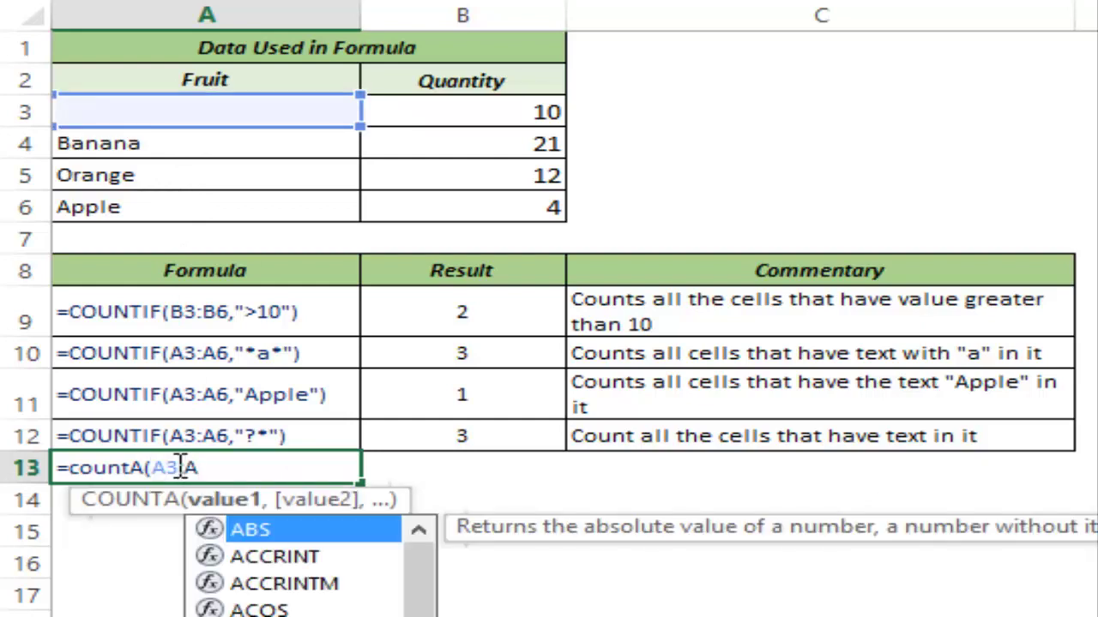
type("6)")
key("Return")
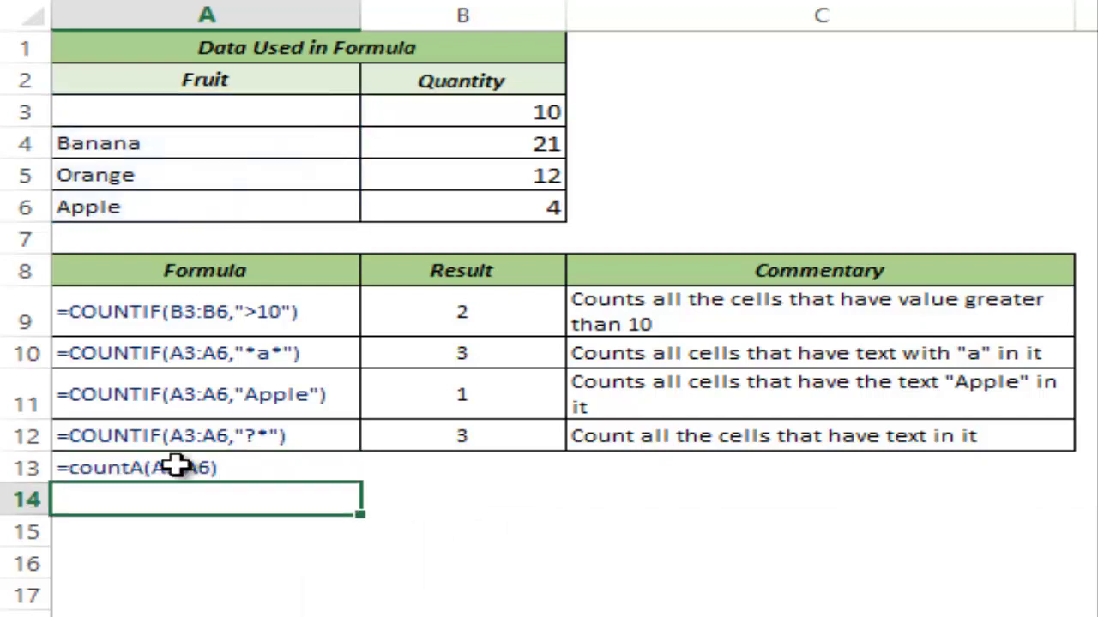
Copy that =countA(A3:A6) formula into B13, returning 4
left_click(180, 467)
key("shift+Left")
key("shift+Left")
key("shift+Left")
key("shift+Left")
key("shift+Left")
key("shift+Left")
key("shift+Left")
key("shift+Left")
key("shift+Left")
key("shift+Left")
key("shift+Left")
key("shift+Left")
key("shift+Left")
key("shift+Left")
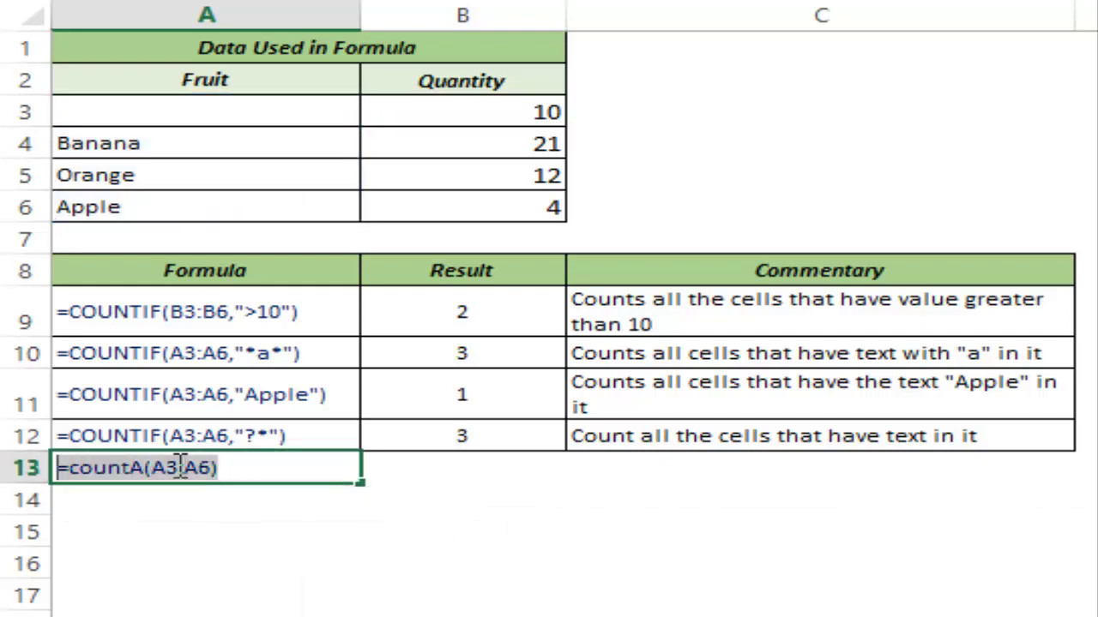
key("ctrl+c")
key("Escape")
key("Tab")
key("F2")
key("ctrl+v")
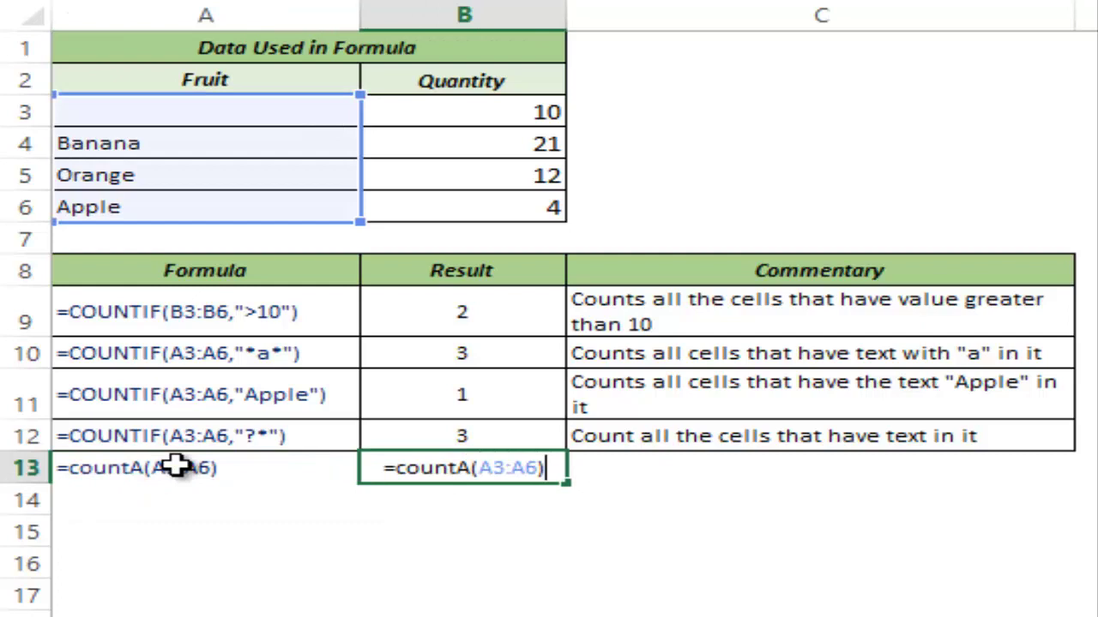
key("ctrl+Return")
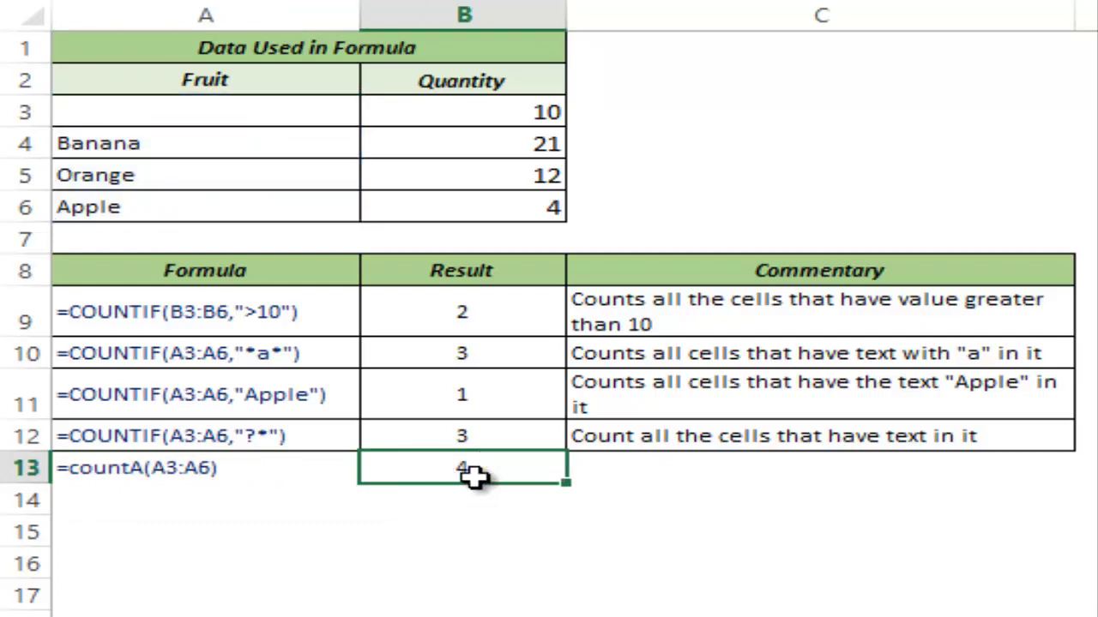
left_click(193, 471)
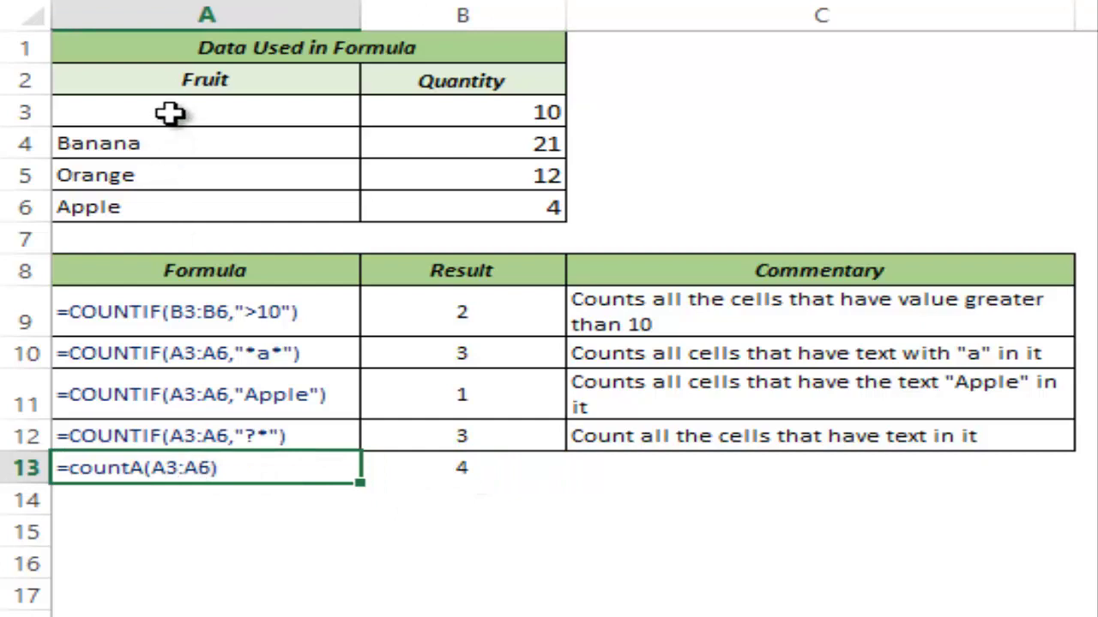
left_click_drag(166, 110, 178, 207)
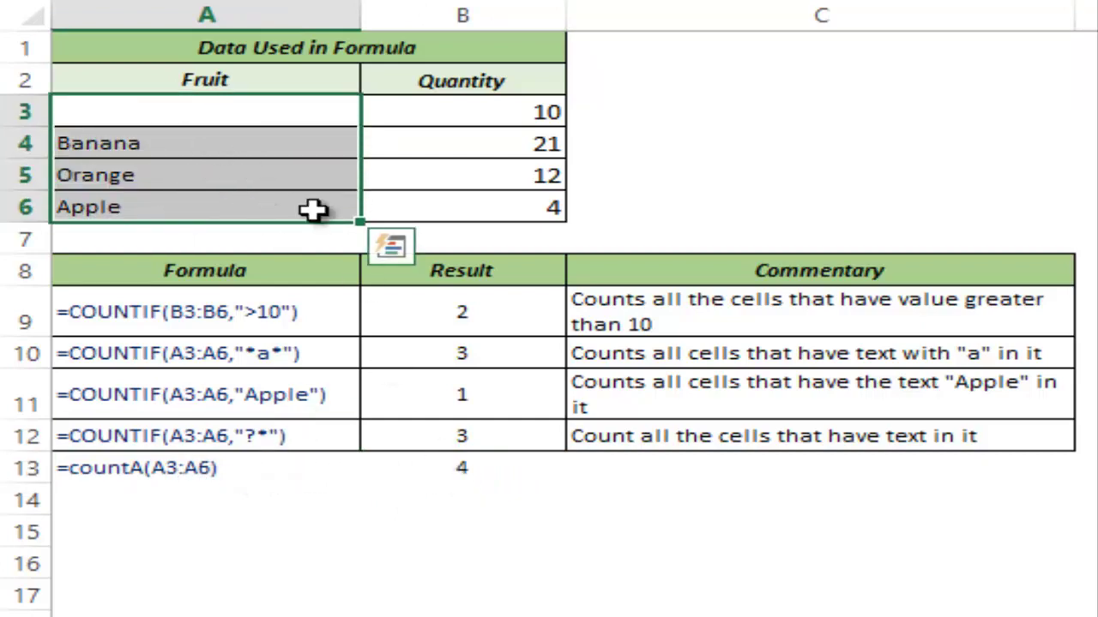
left_click(453, 471)
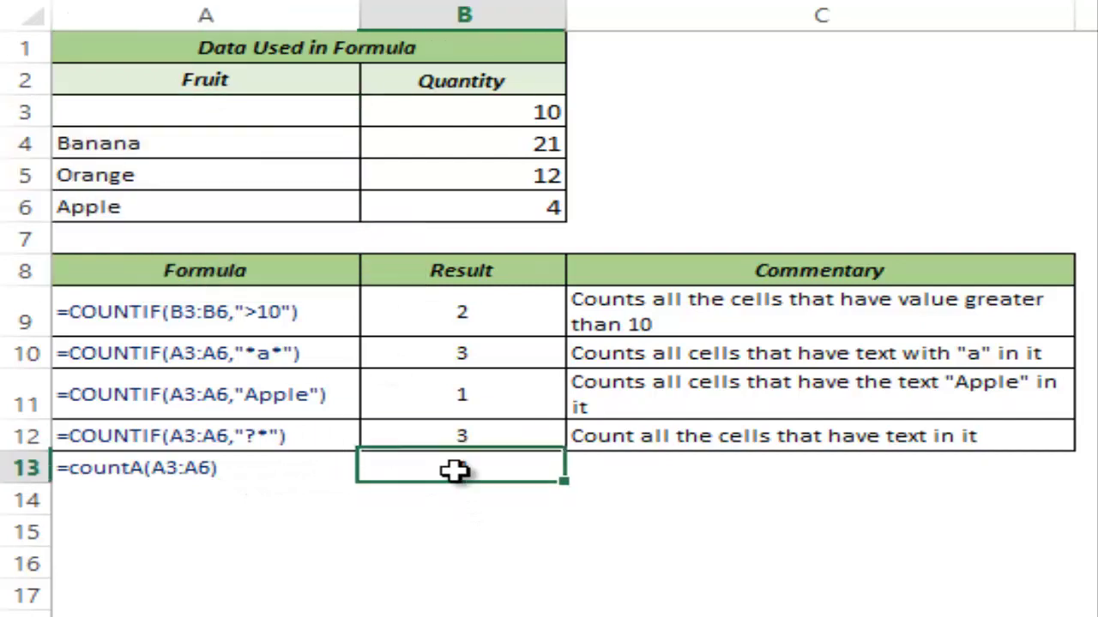
left_click(238, 113)
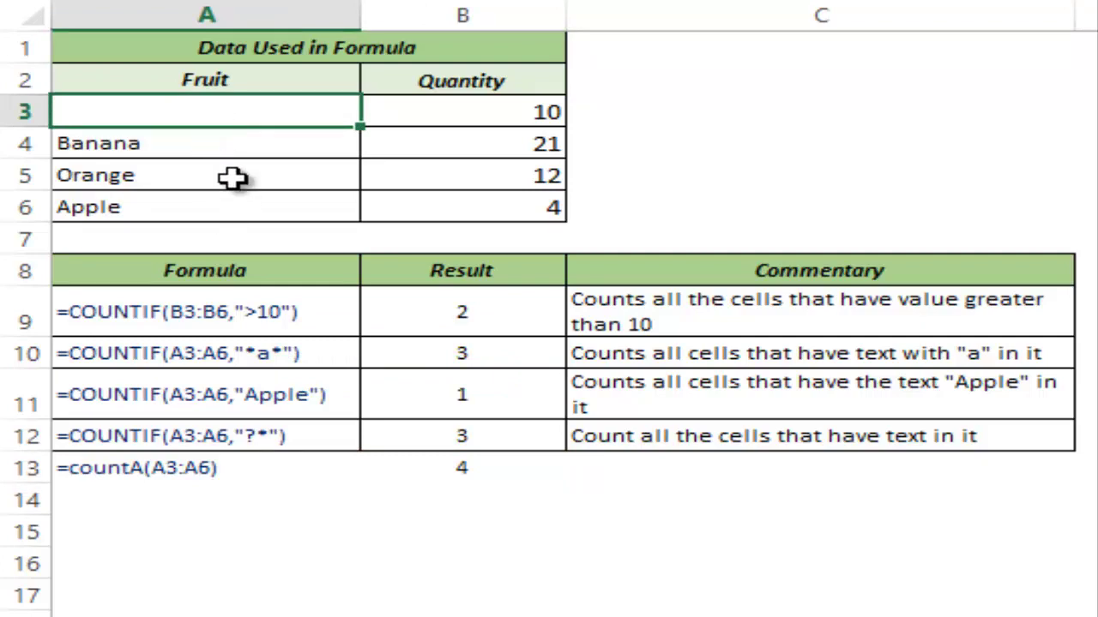
type("=\"\"")
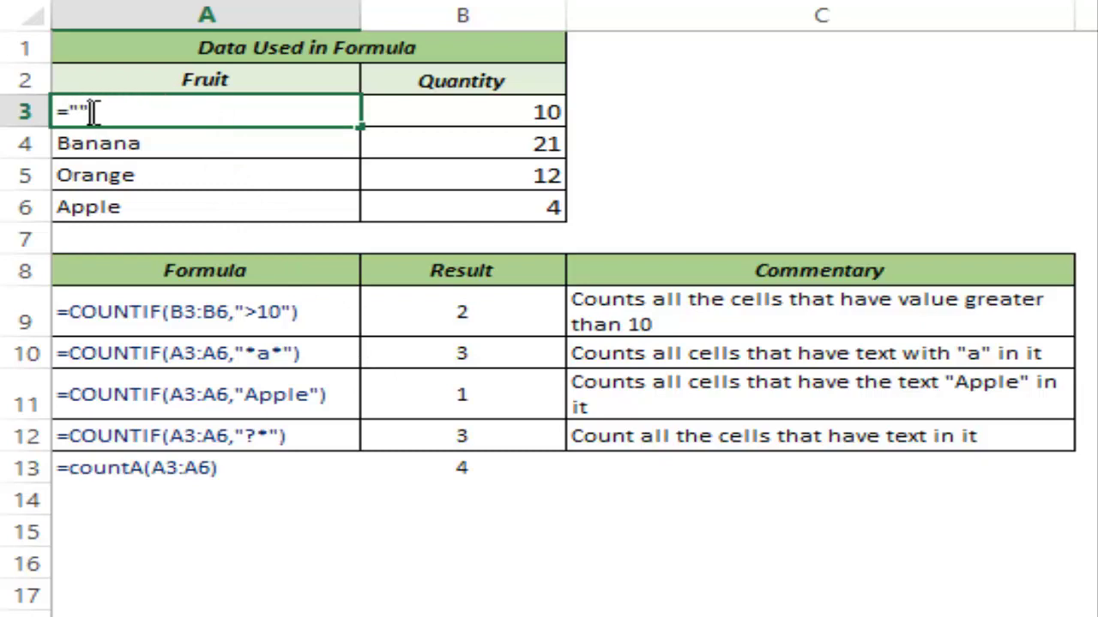
key("ctrl+Return")
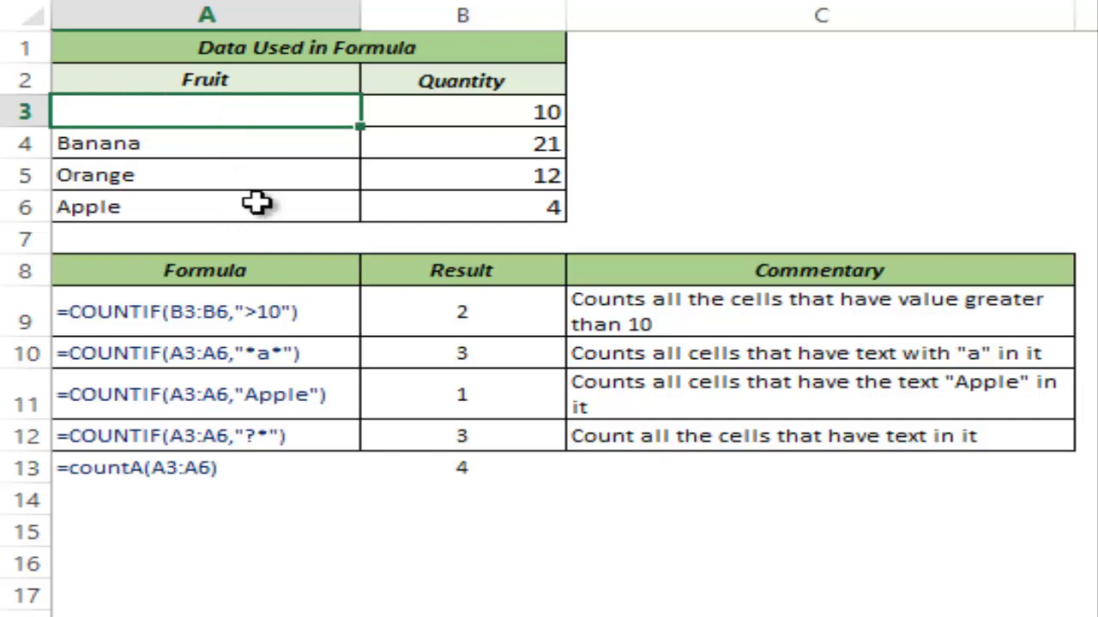
key("ctrl+Down")
left_click(240, 435)
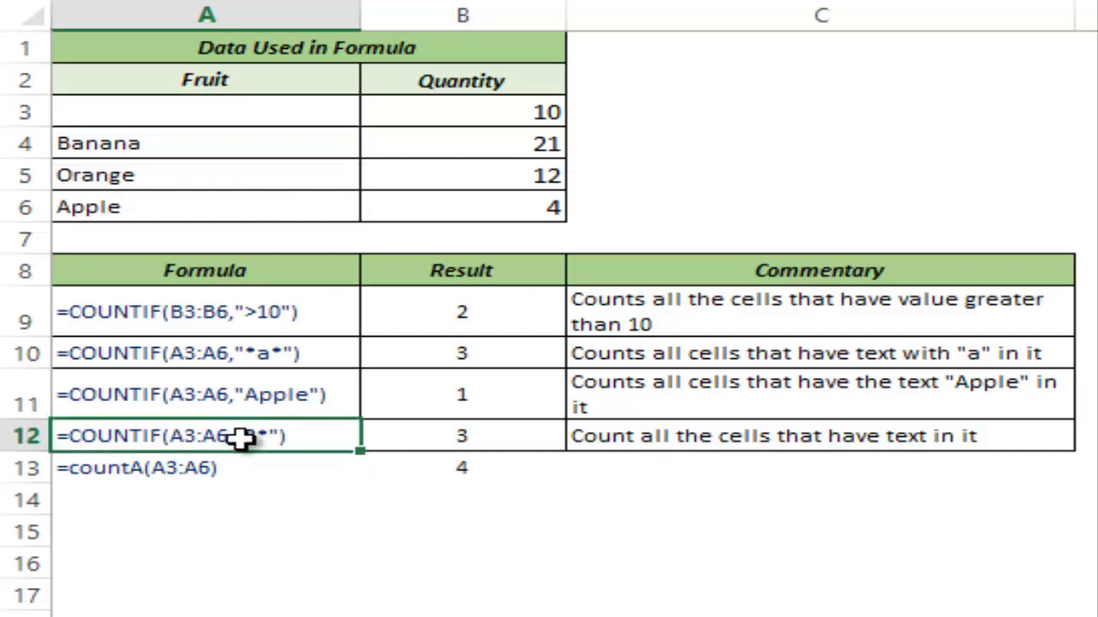
left_click(396, 436)
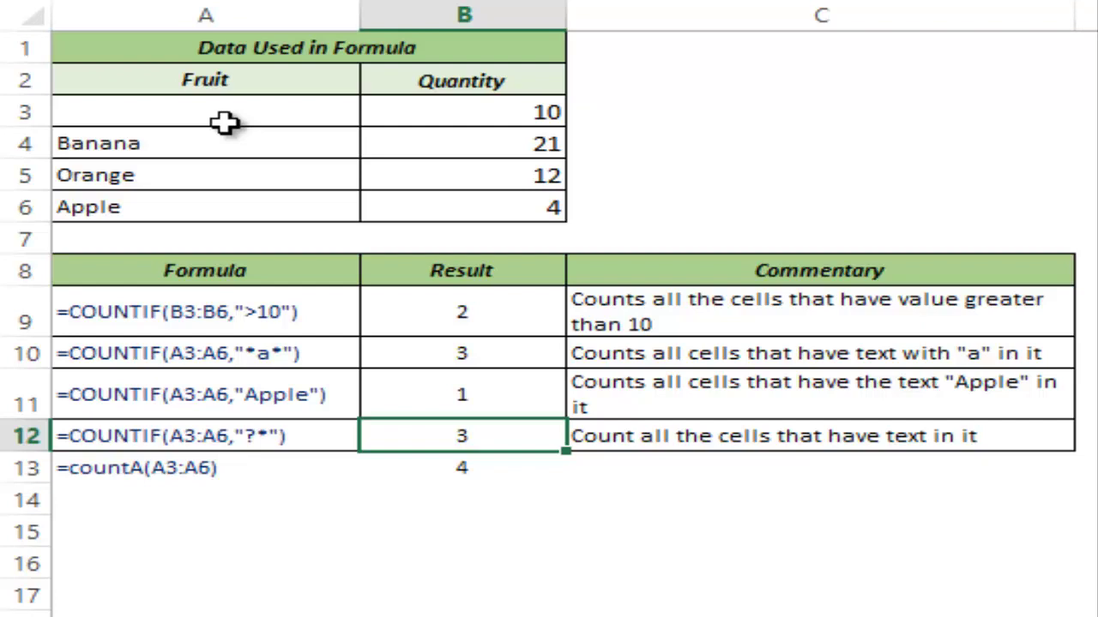
left_click(161, 116)
left_click(159, 146)
left_click_drag(159, 169, 159, 209)
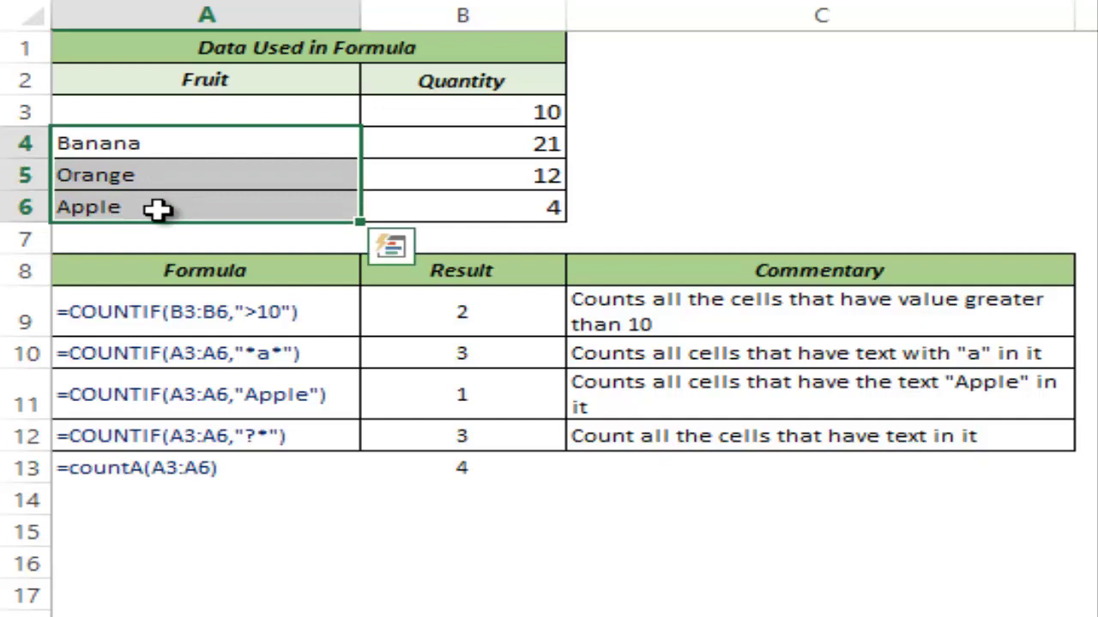